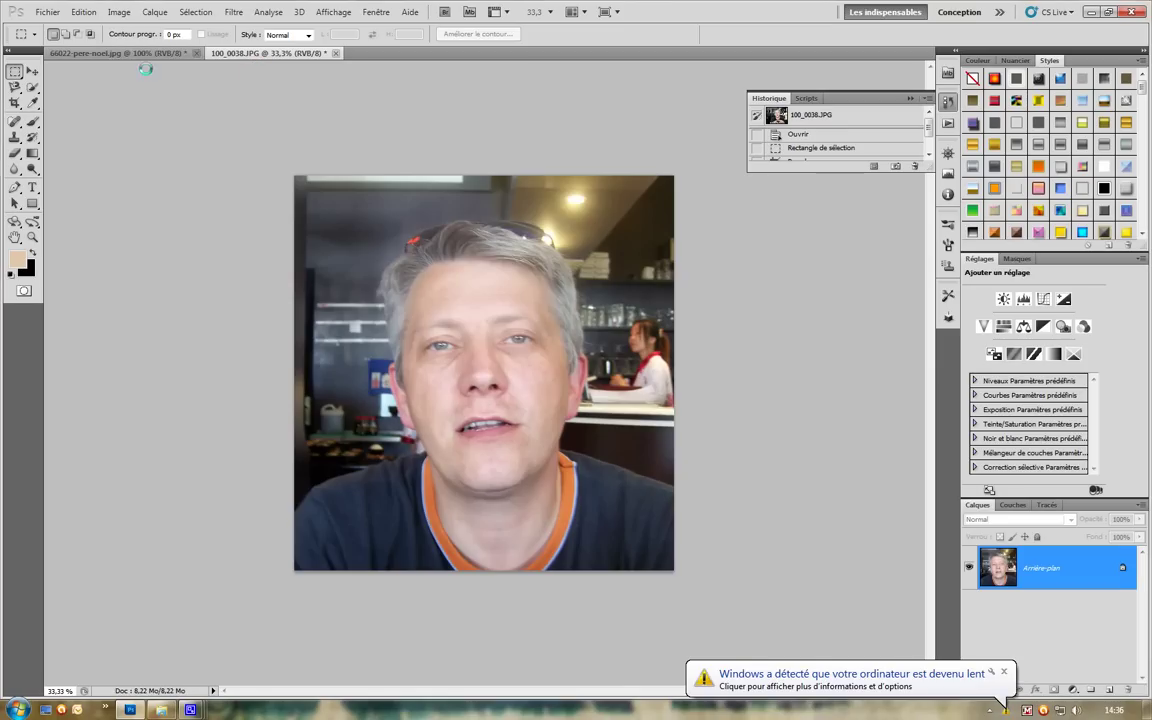
Outline the man's face from forehead to chin in 100_0038.JPG with the Magnetic Lasso to create a closed selection.
{"action": "left_click", "coordinate": [145, 55]}
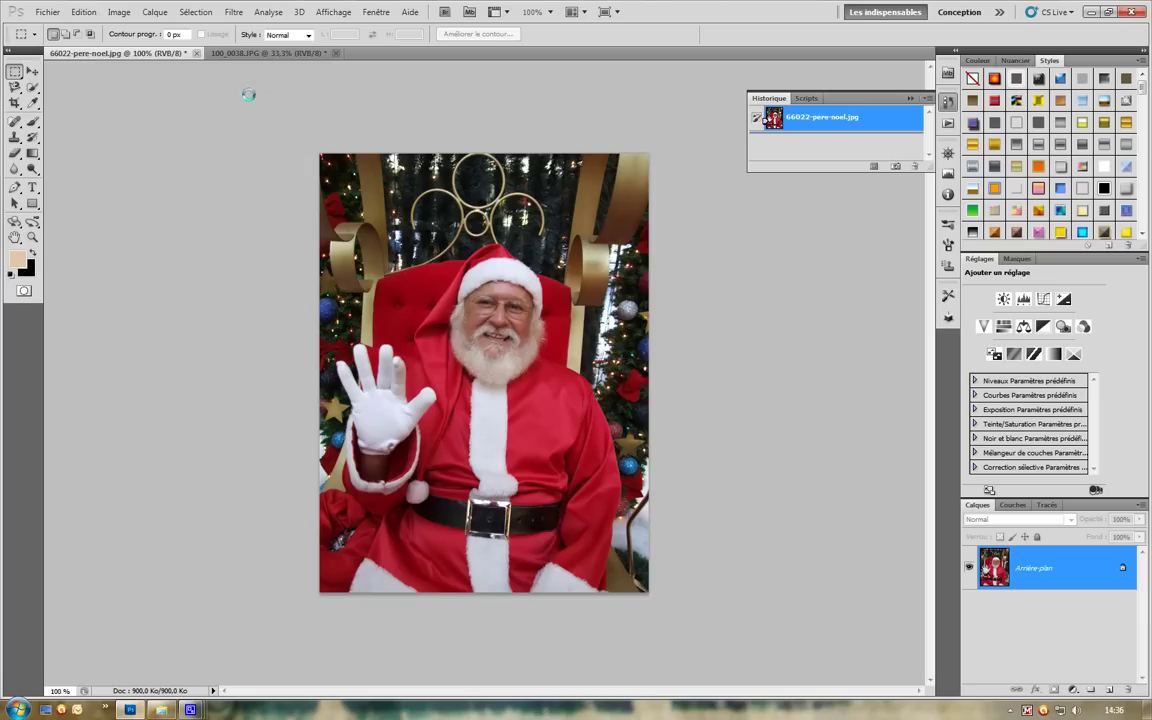
{"action": "left_click", "coordinate": [255, 53]}
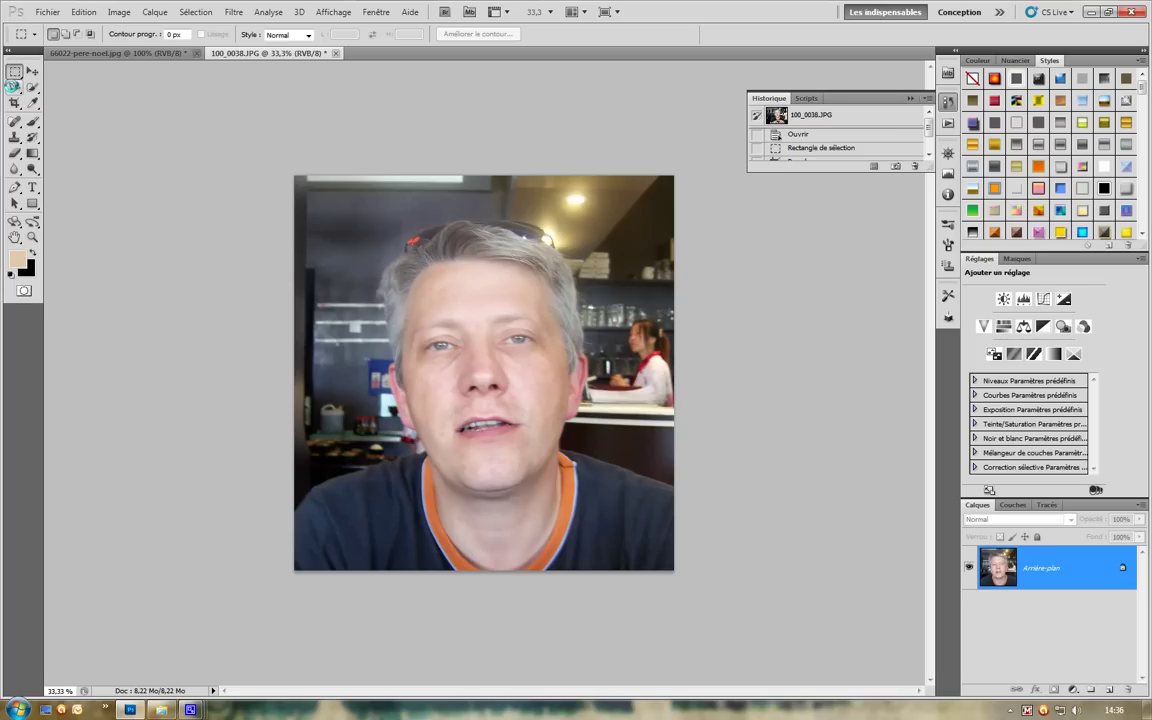
{"action": "left_click", "coordinate": [12, 87]}
{"action": "mouse_move", "coordinate": [13, 87]}
{"action": "left_mouse_down"}
{"action": "mouse_move", "coordinate": [82, 112]}
{"action": "mouse_move", "coordinate": [65, 113]}
{"action": "left_mouse_up"}
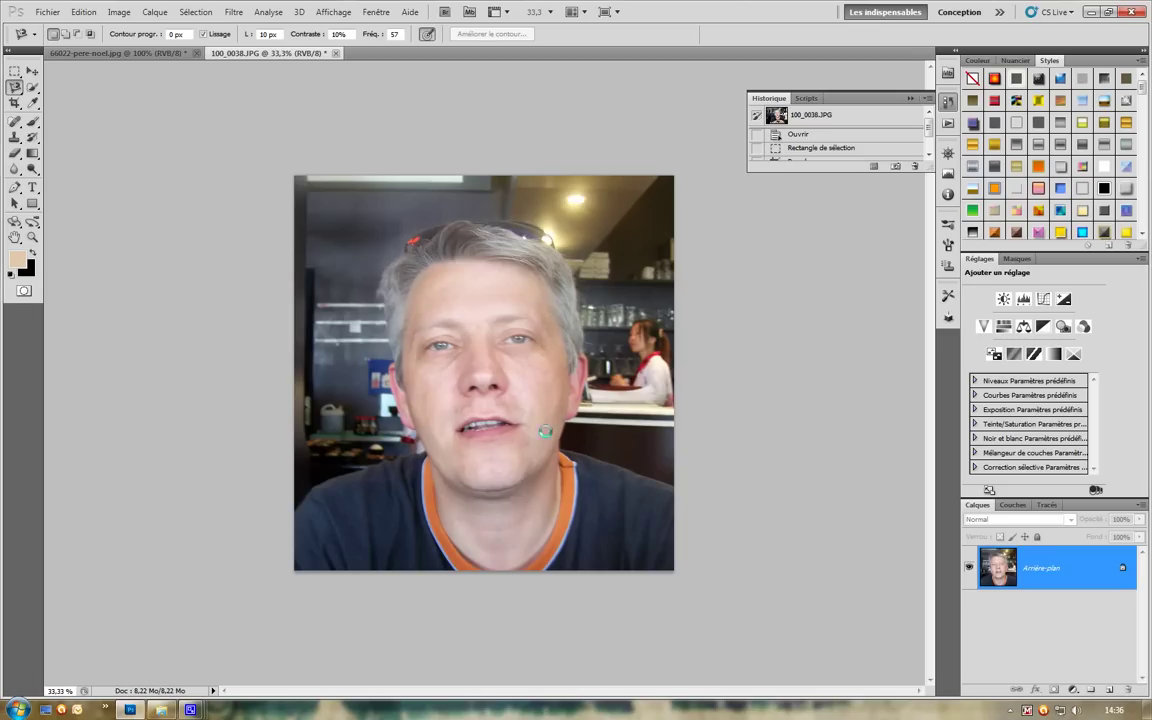
{"action": "left_click", "coordinate": [410, 302]}
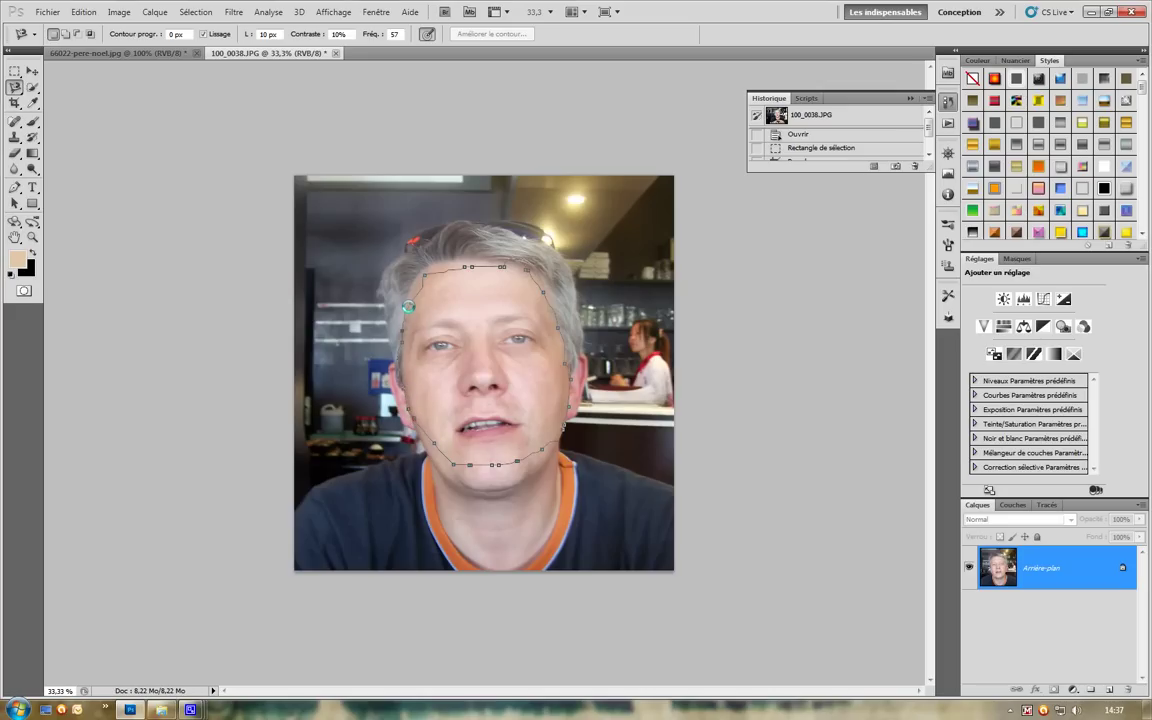
{"action": "left_click", "coordinate": [407, 307]}
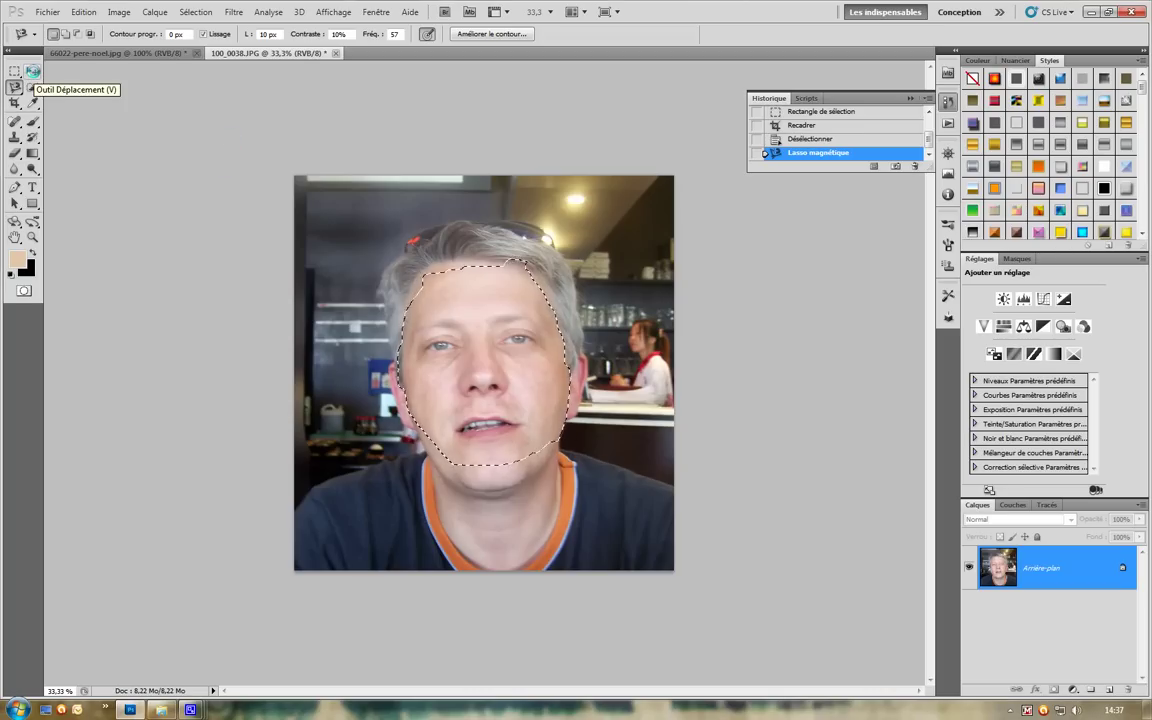
Move the selected face into 66022-pere-noel.jpg and scale it to about 14.25% wide by 15.30% high over Santa's face.
{"action": "left_click", "coordinate": [33, 72]}
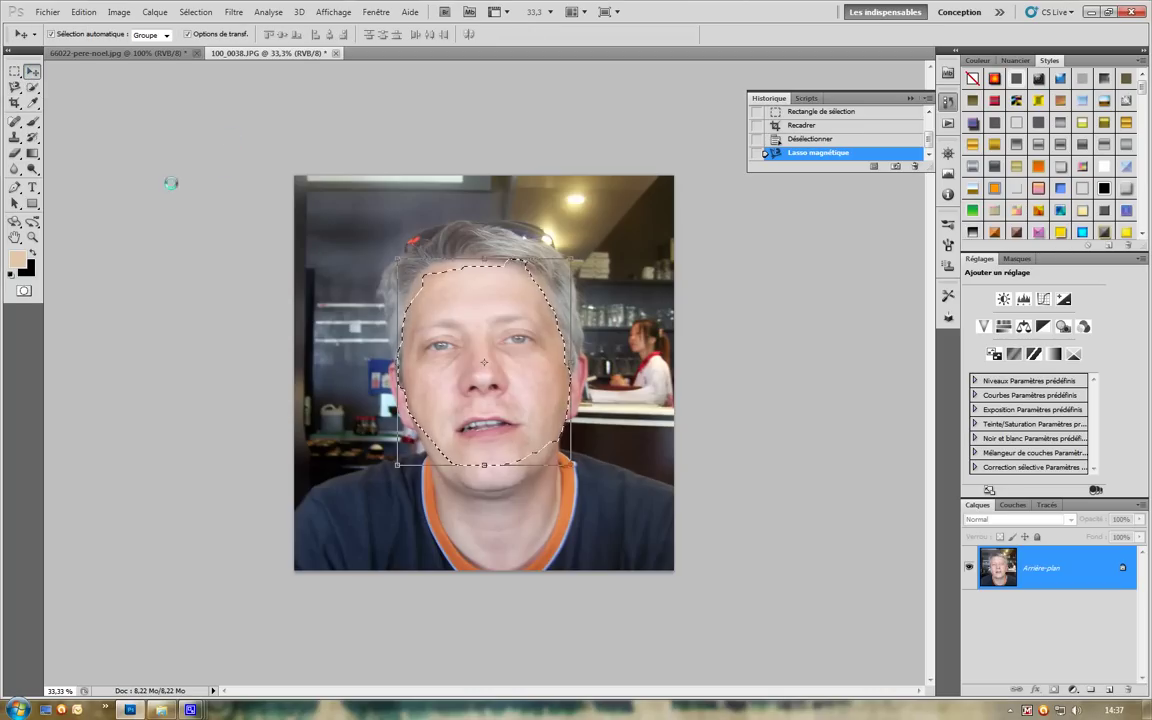
{"action": "left_click_drag", "start_coordinate": [442, 314], "coordinate": [498, 366]}
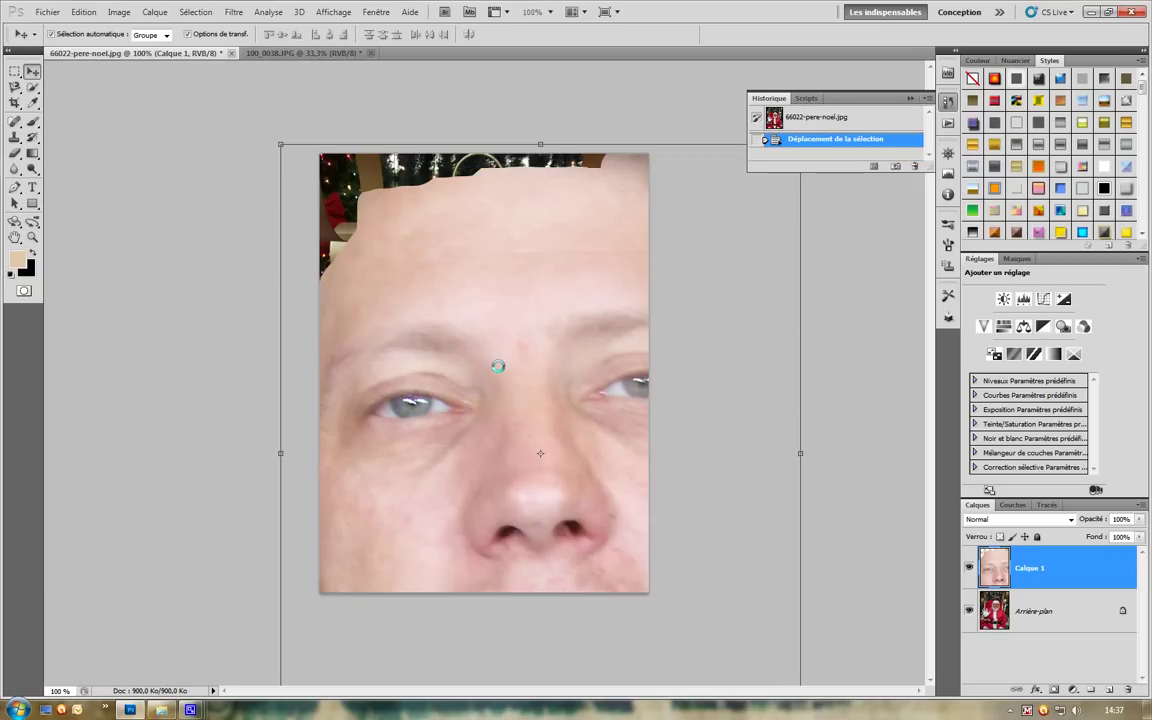
{"action": "left_click_drag", "start_coordinate": [279, 147], "coordinate": [633, 573]}
{"action": "left_click_drag", "start_coordinate": [742, 660], "coordinate": [542, 336]}
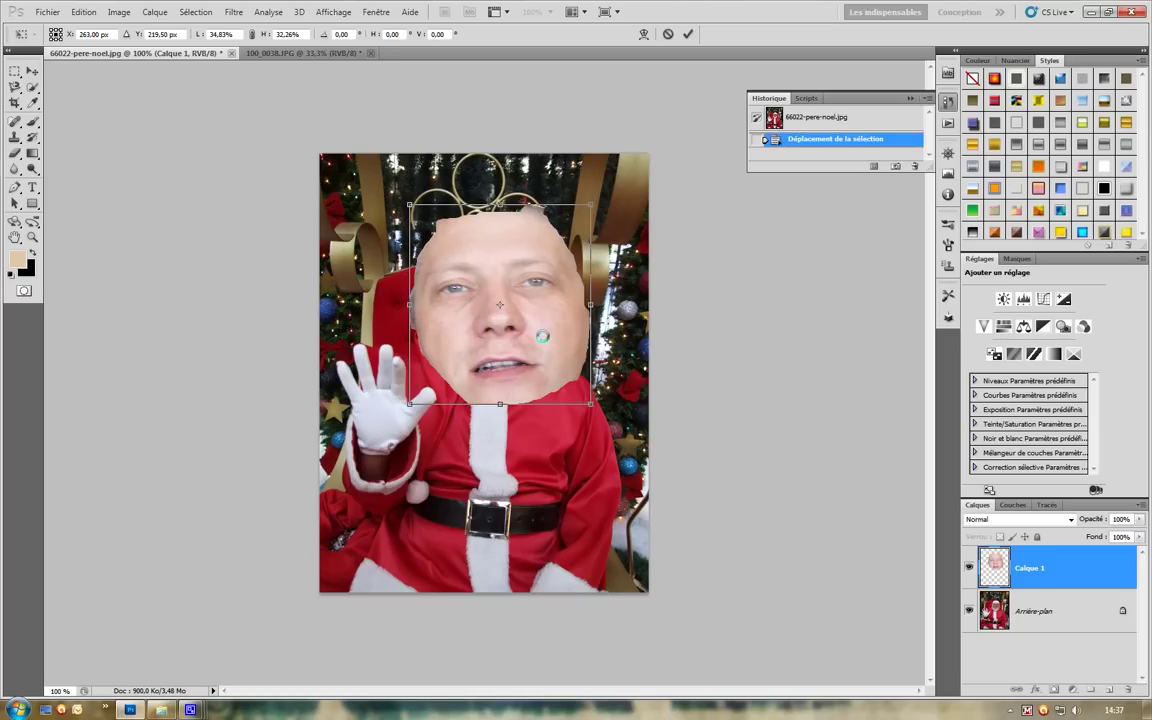
{"action": "left_click_drag", "start_coordinate": [594, 410], "coordinate": [501, 404]}
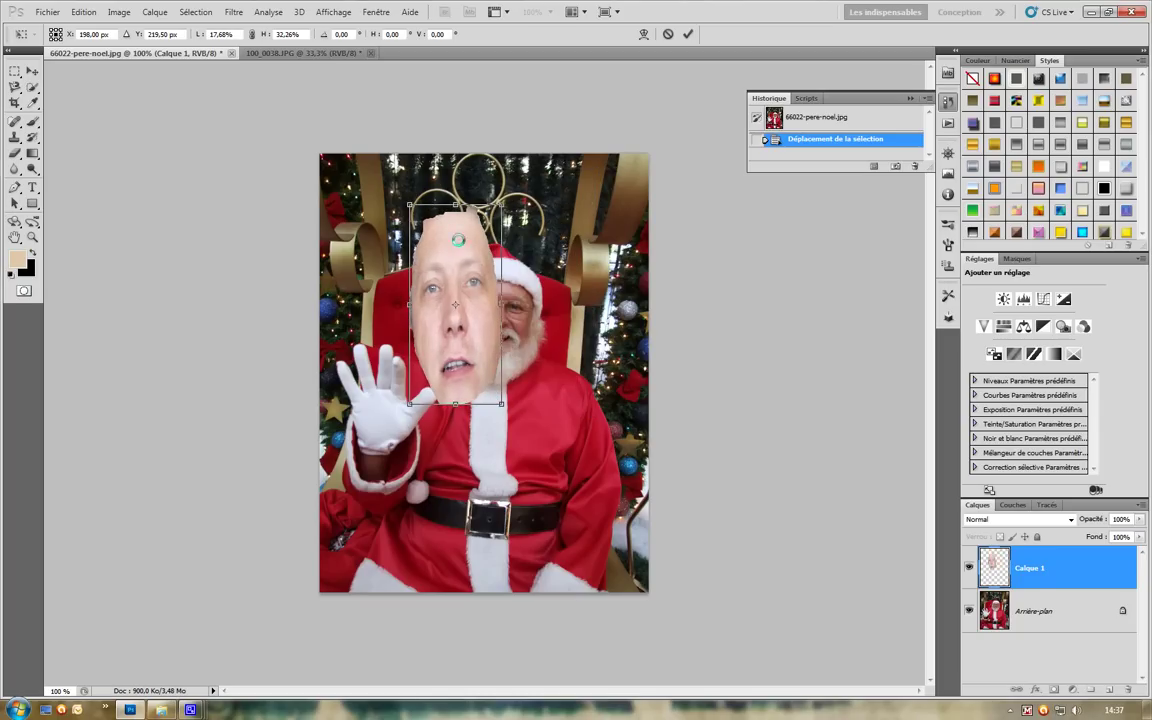
{"action": "left_click_drag", "start_coordinate": [463, 162], "coordinate": [464, 290]}
{"action": "left_click_drag", "start_coordinate": [477, 347], "coordinate": [525, 323]}
{"action": "left_click_drag", "start_coordinate": [551, 379], "coordinate": [534, 358]}
{"action": "left_click_drag", "start_coordinate": [500, 319], "coordinate": [503, 333]}
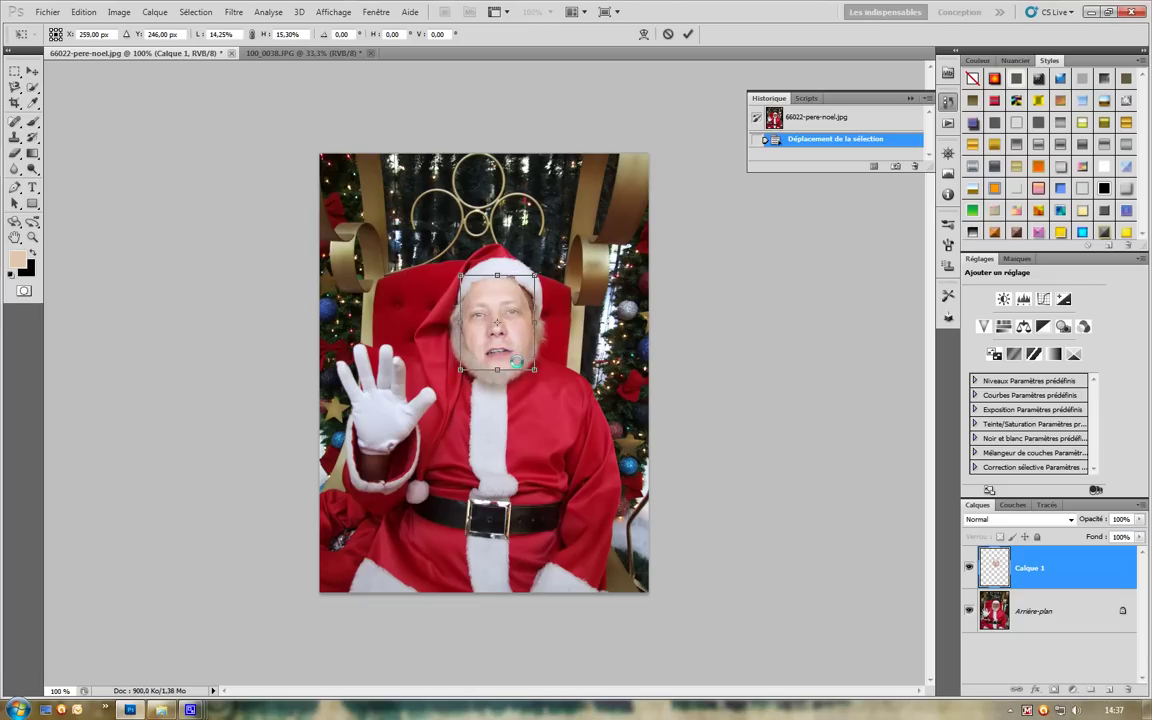
Rotate the pasted face about 12° clockwise to match the tilt of Santa's head and apply the transformation.
{"action": "right_click", "coordinate": [516, 360]}
{"action": "left_click", "coordinate": [555, 396]}
{"action": "left_click_drag", "start_coordinate": [536, 371], "coordinate": [491, 375]}
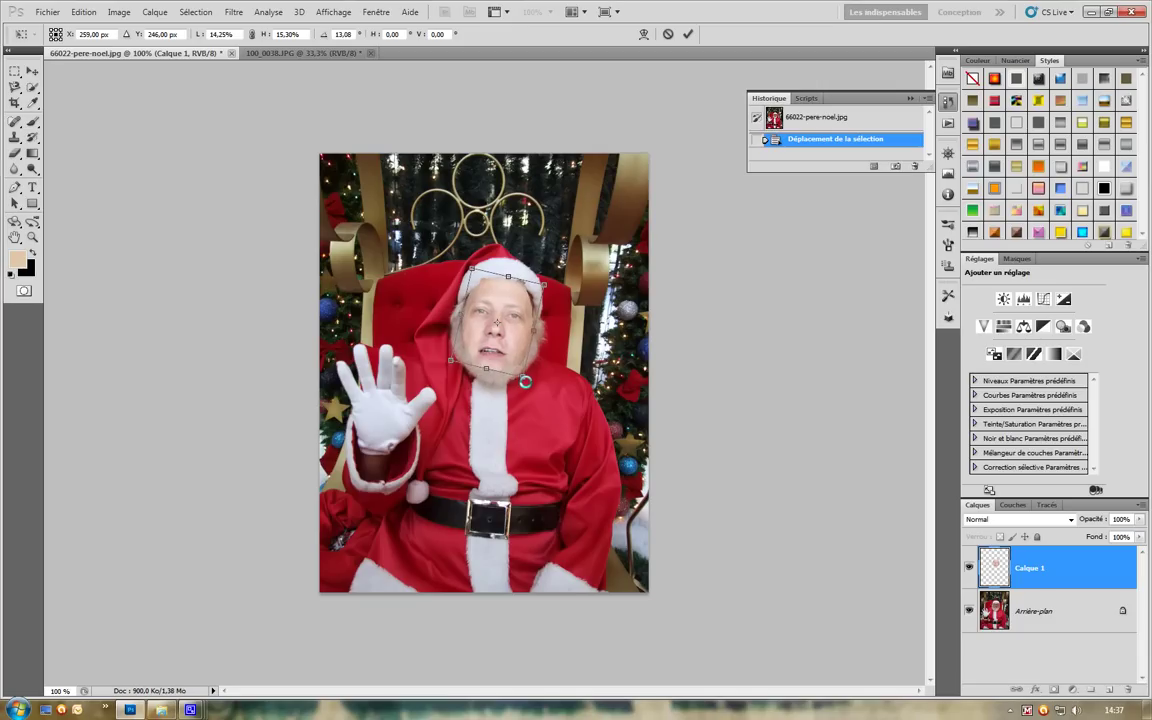
{"action": "right_click", "coordinate": [493, 353]}
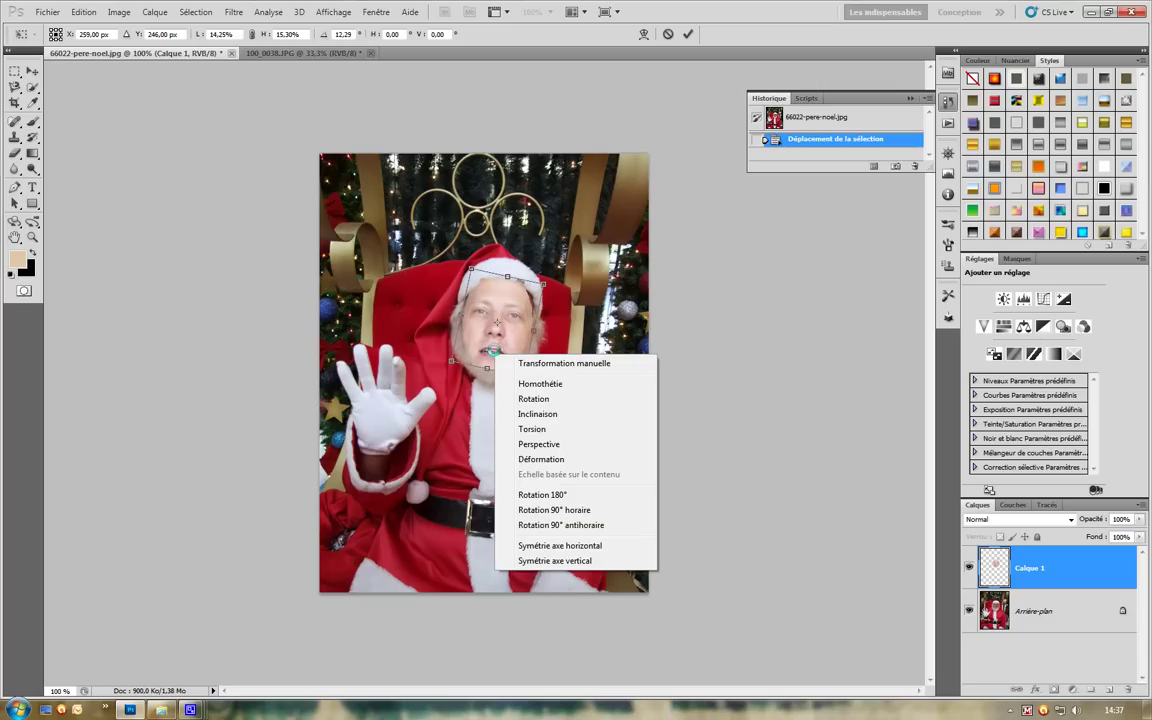
{"action": "left_click", "coordinate": [484, 369]}
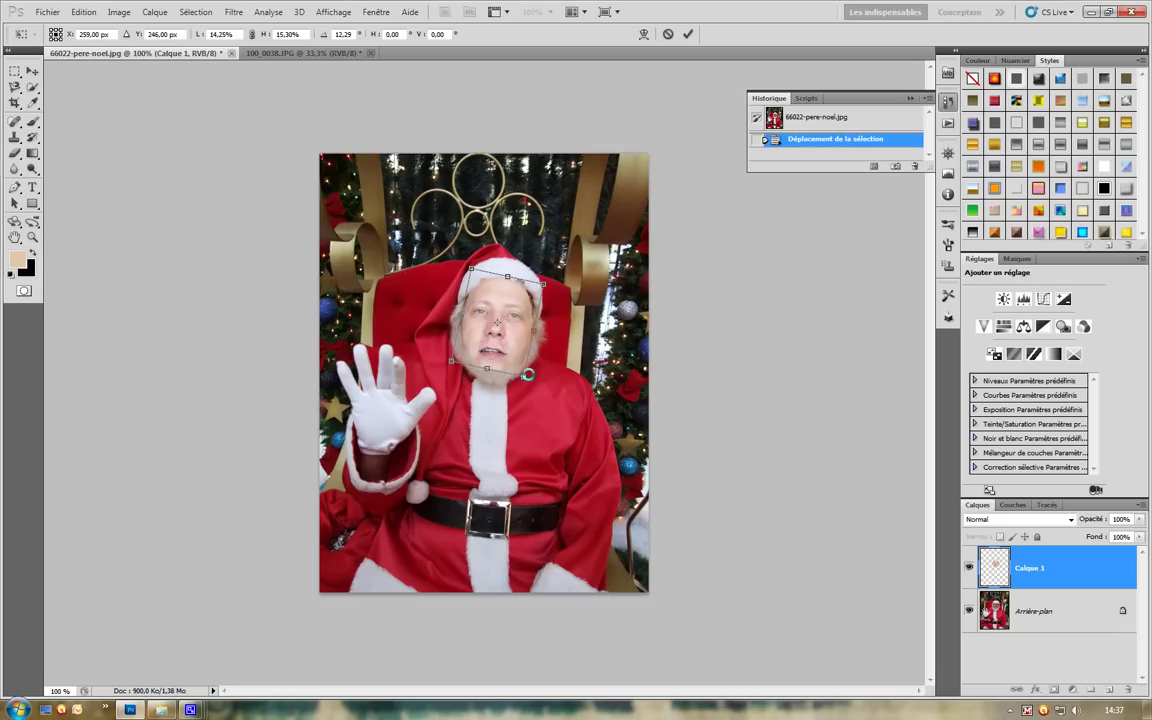
{"action": "right_click", "coordinate": [496, 358]}
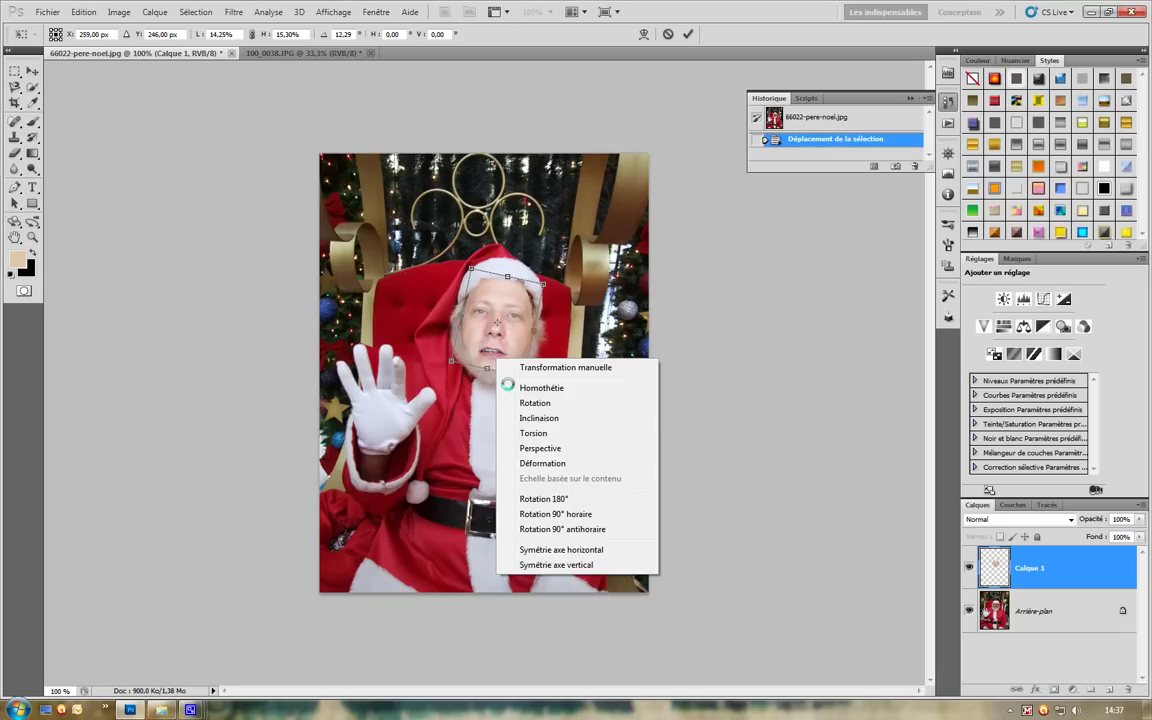
{"action": "left_click", "coordinate": [535, 402]}
{"action": "left_click_drag", "start_coordinate": [528, 377], "coordinate": [487, 373]}
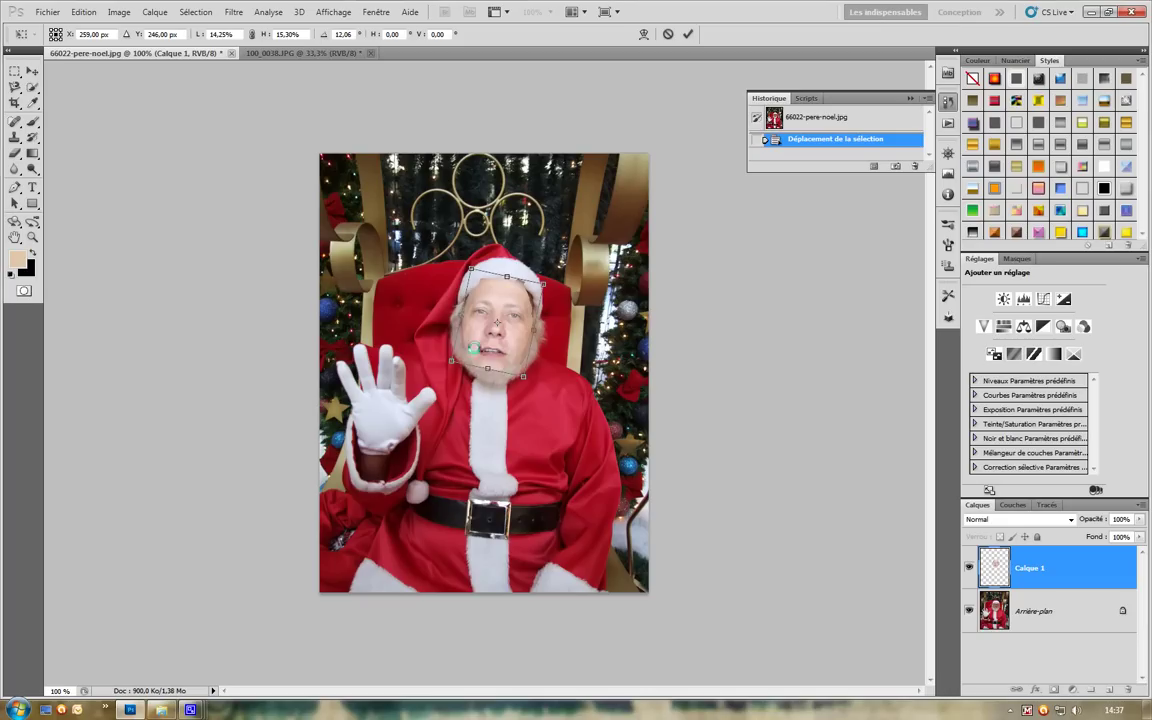
{"action": "left_click", "coordinate": [32, 237]}
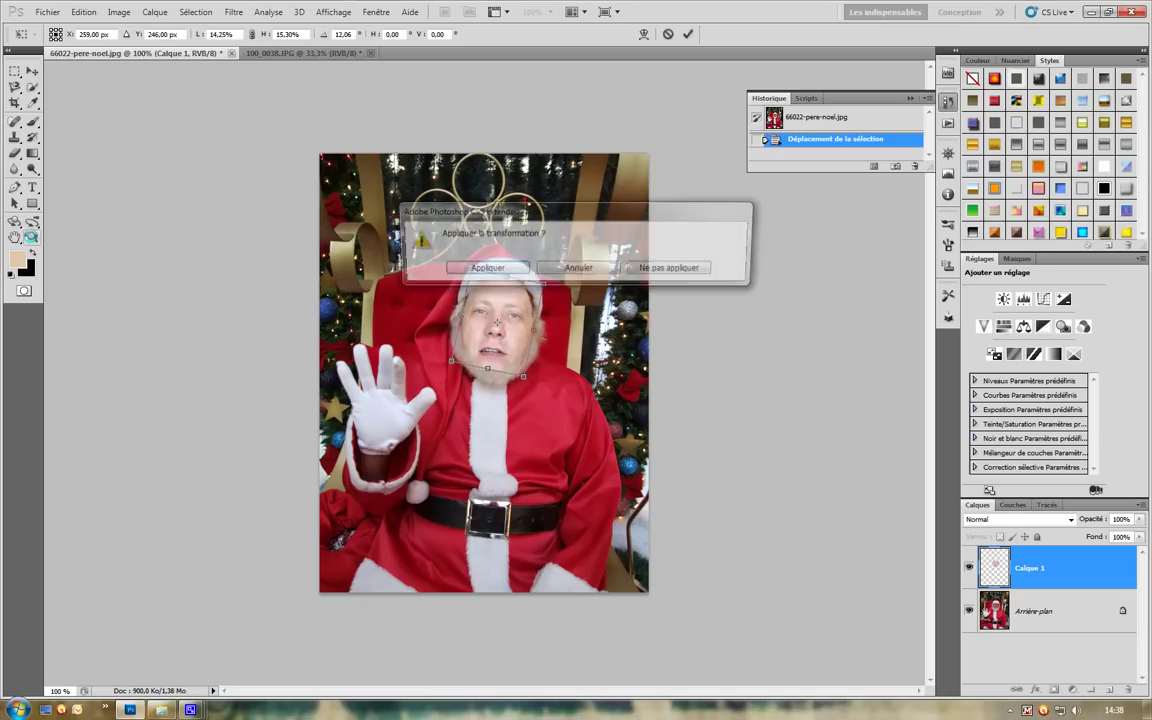
{"action": "left_click", "coordinate": [483, 269]}
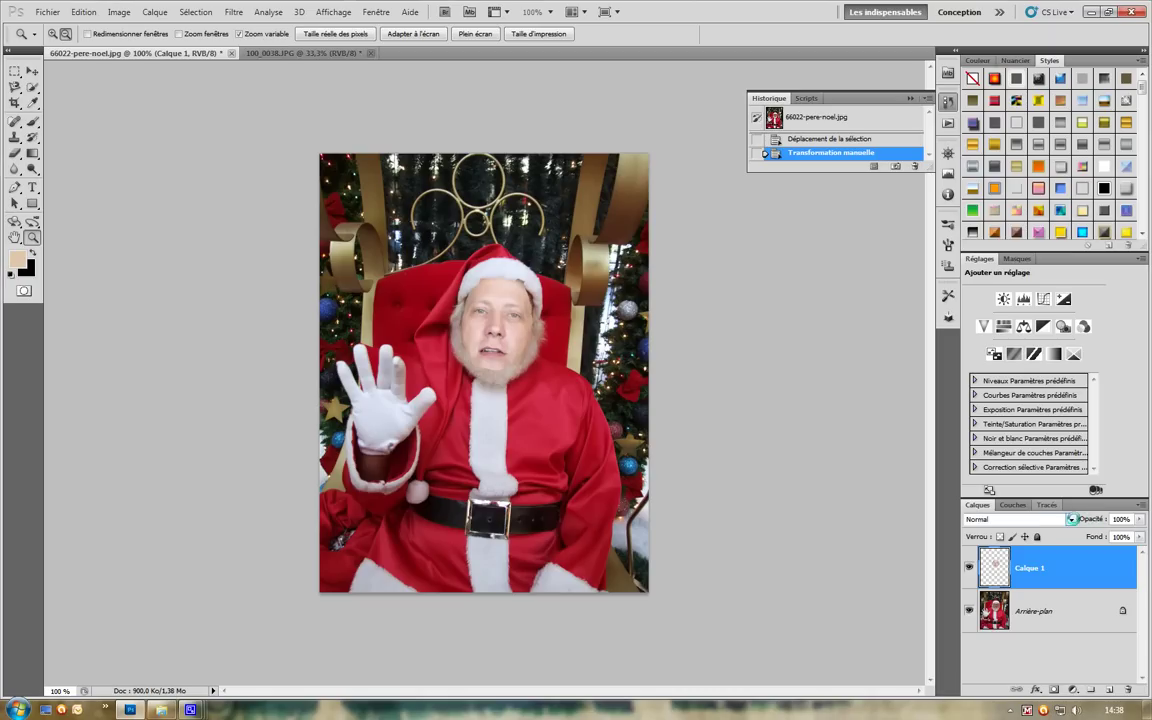
Lower the opacity of the pasted face layer, Calque 1, to 55%.
{"action": "left_click", "coordinate": [1139, 519]}
{"action": "left_click_drag", "start_coordinate": [1139, 531], "coordinate": [1110, 531]}
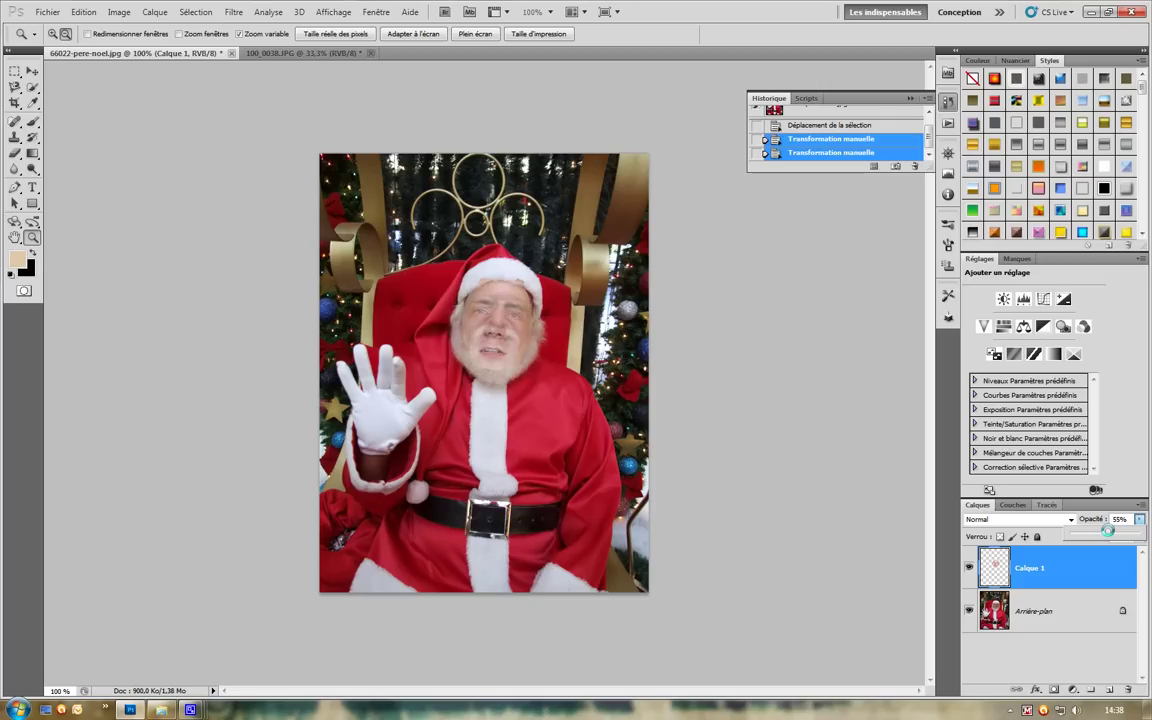
{"action": "left_click_drag", "start_coordinate": [1108, 531], "coordinate": [1108, 531]}
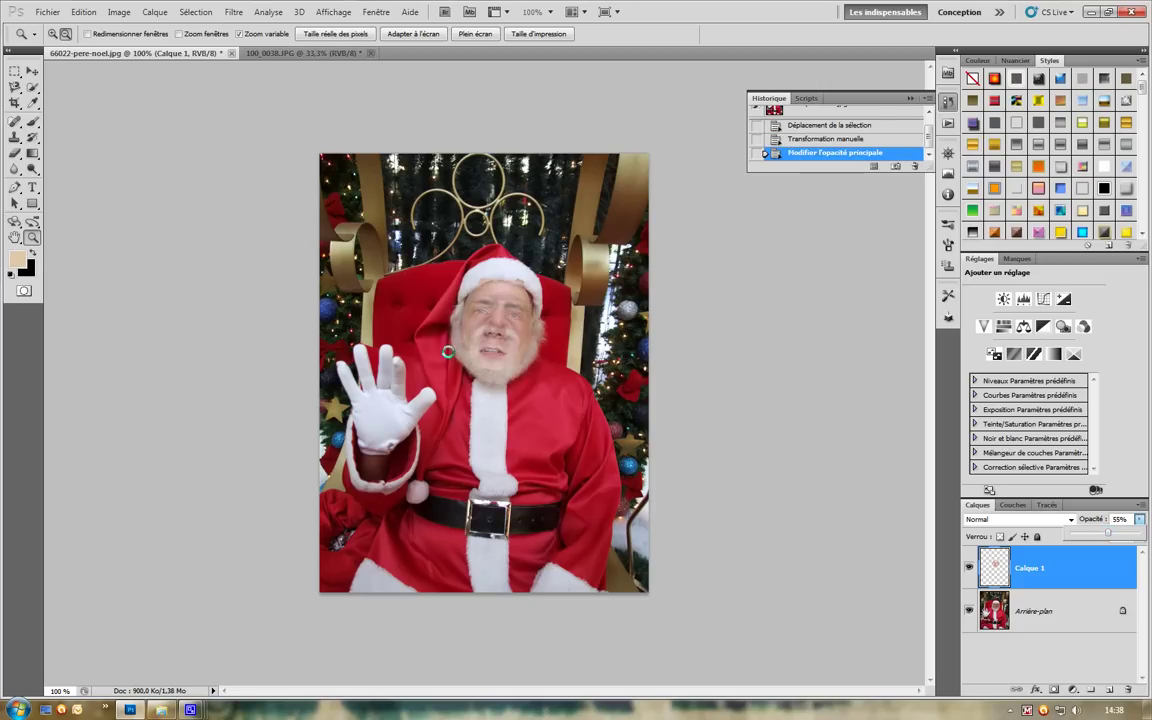
{"action": "left_click", "coordinate": [258, 253]}
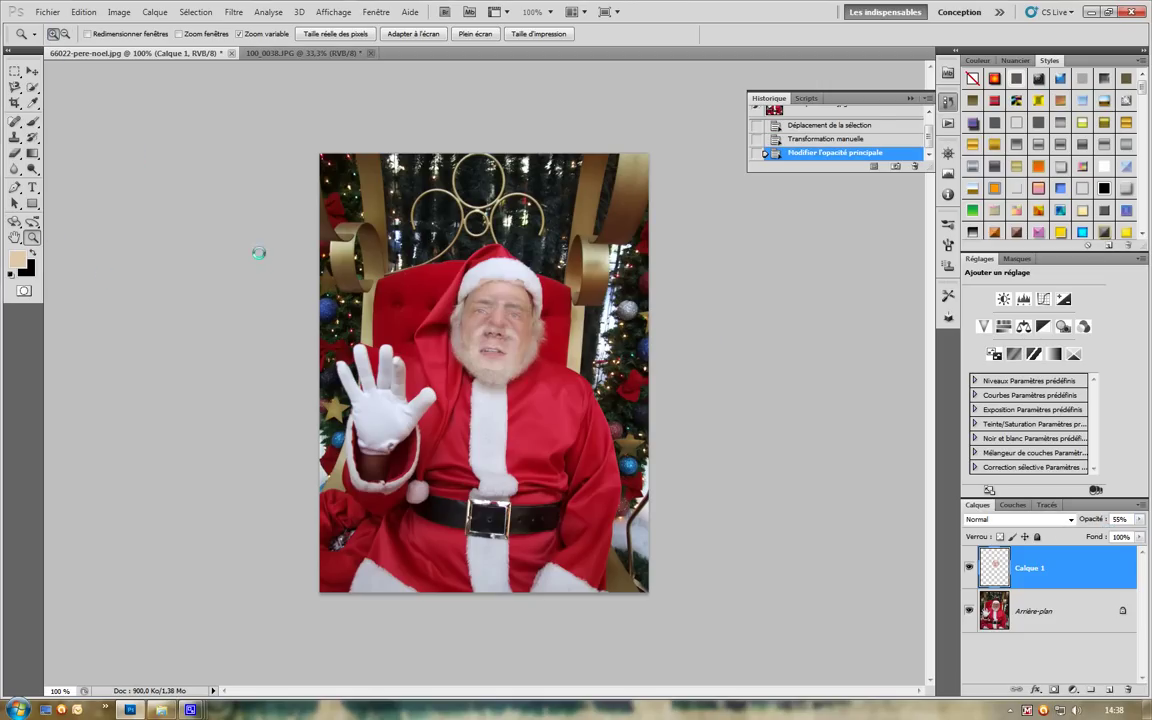
Align the translucent face with Santa's eyes and mouth, reduce its height to about 88%, and apply the transformation.
{"action": "left_click", "coordinate": [188, 242]}
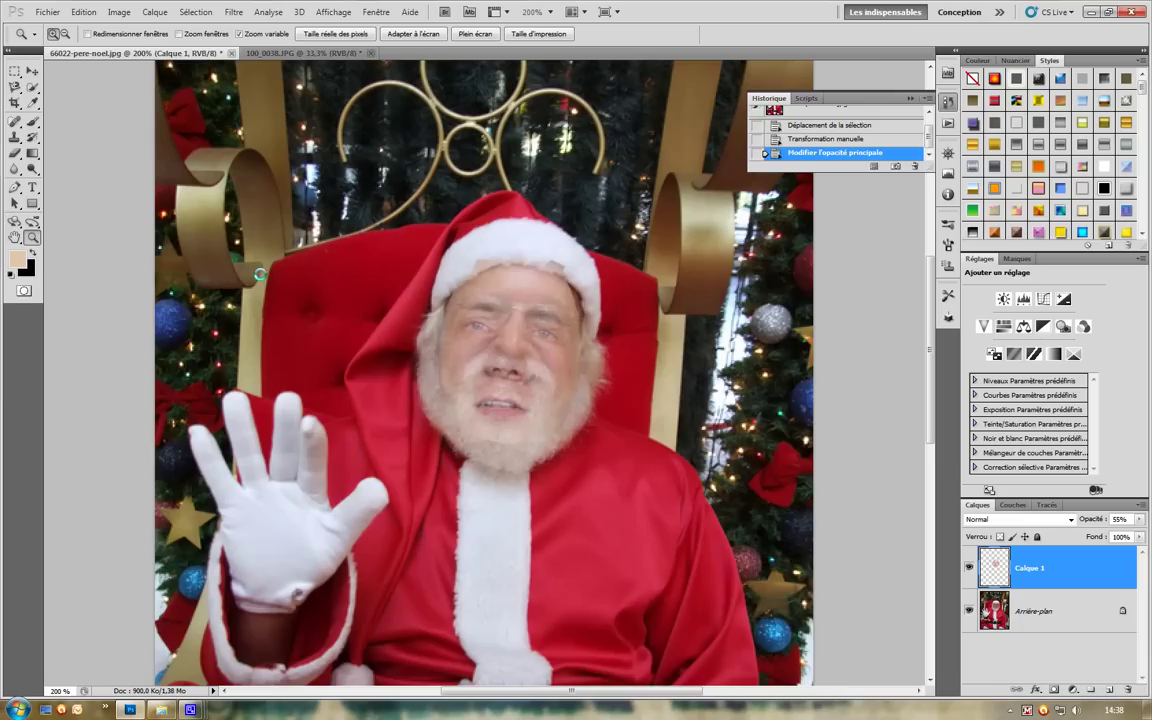
{"action": "left_click", "coordinate": [235, 246]}
{"action": "left_click_drag", "start_coordinate": [516, 690], "coordinate": [549, 690]}
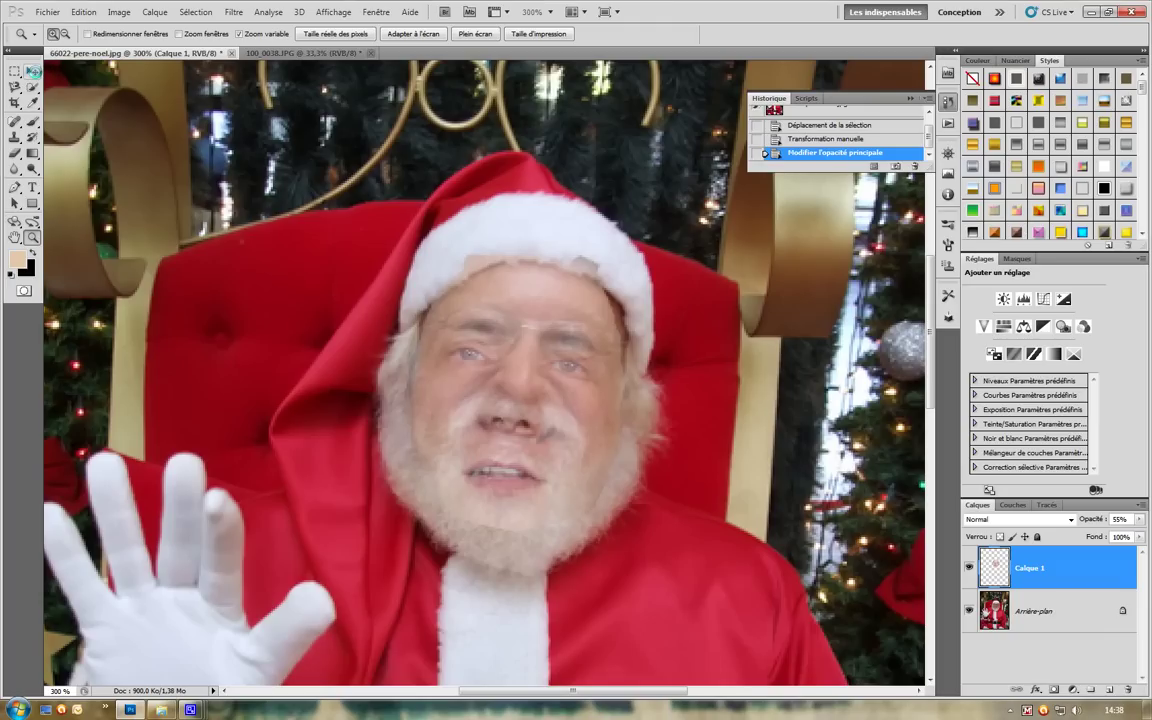
{"action": "left_click", "coordinate": [33, 72]}
{"action": "left_click_drag", "start_coordinate": [458, 413], "coordinate": [470, 377]}
{"action": "left_click_drag", "start_coordinate": [528, 209], "coordinate": [528, 230]}
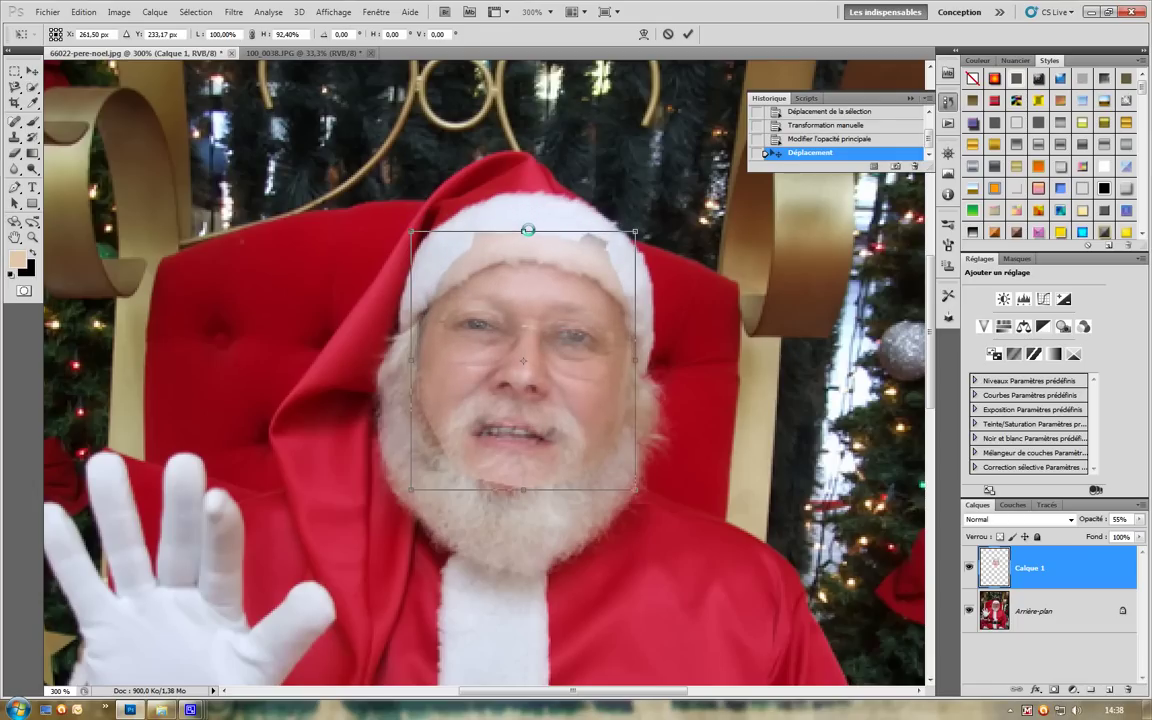
{"action": "mouse_move", "coordinate": [527, 427]}
{"action": "left_mouse_down"}
{"action": "mouse_move", "coordinate": [527, 449]}
{"action": "mouse_move", "coordinate": [528, 422]}
{"action": "left_mouse_up"}
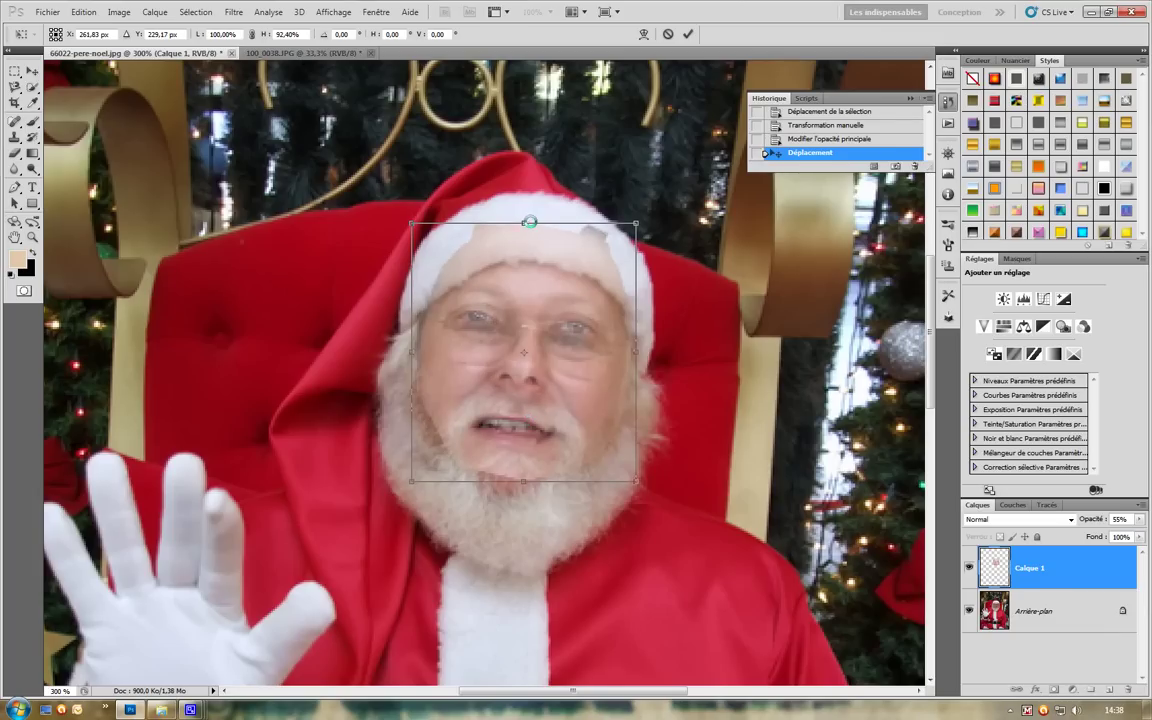
{"action": "left_click_drag", "start_coordinate": [527, 223], "coordinate": [524, 233]}
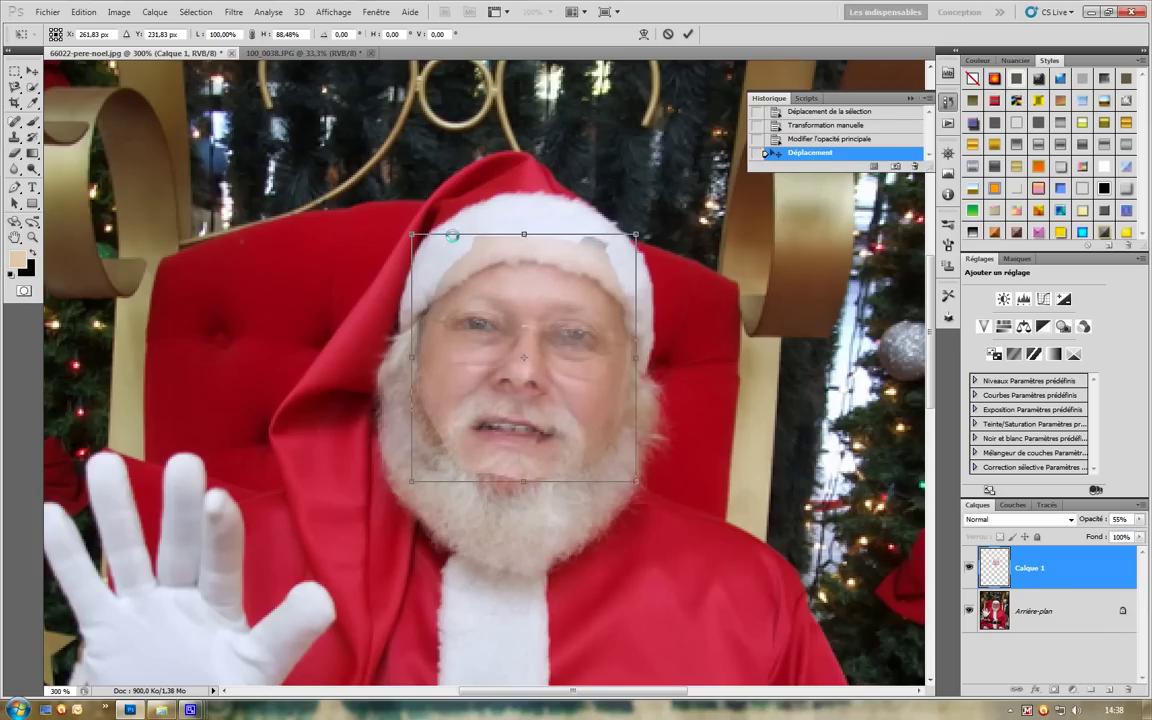
{"action": "left_click", "coordinate": [22, 210]}
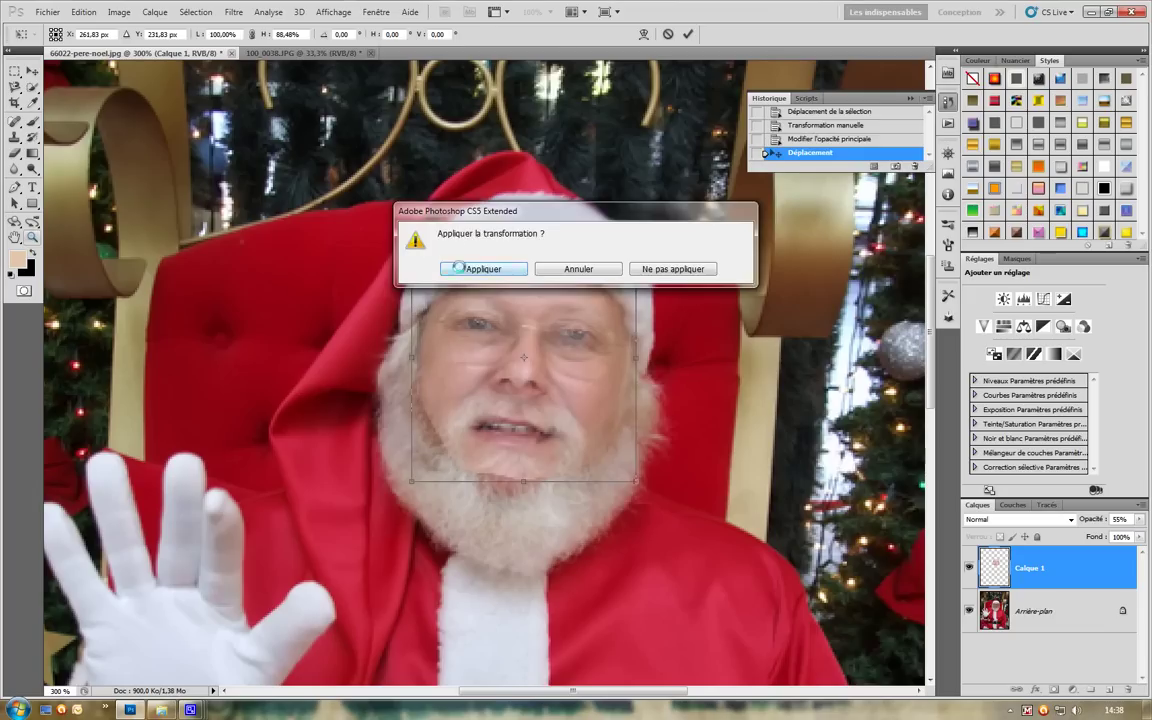
{"action": "left_click", "coordinate": [455, 267]}
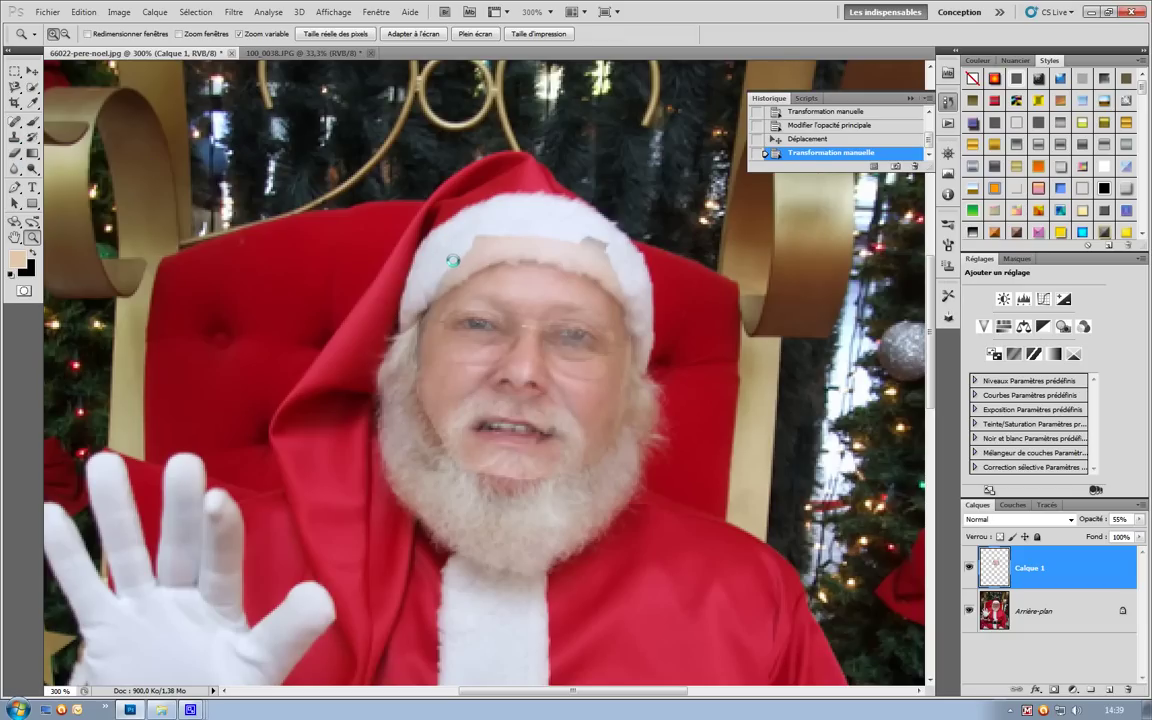
Erase the pasted face where it covers the hat brim and beard, using a 19 px eraser at 30% opacity.
{"action": "left_click", "coordinate": [15, 151]}
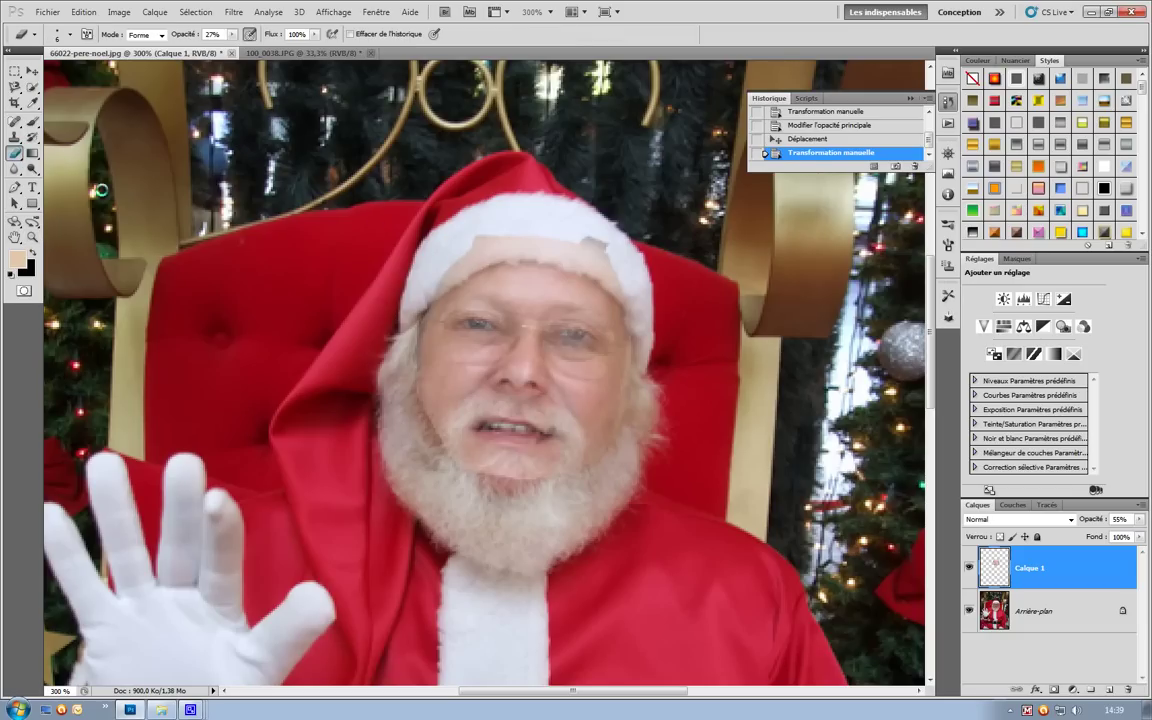
{"action": "left_click", "coordinate": [232, 34]}
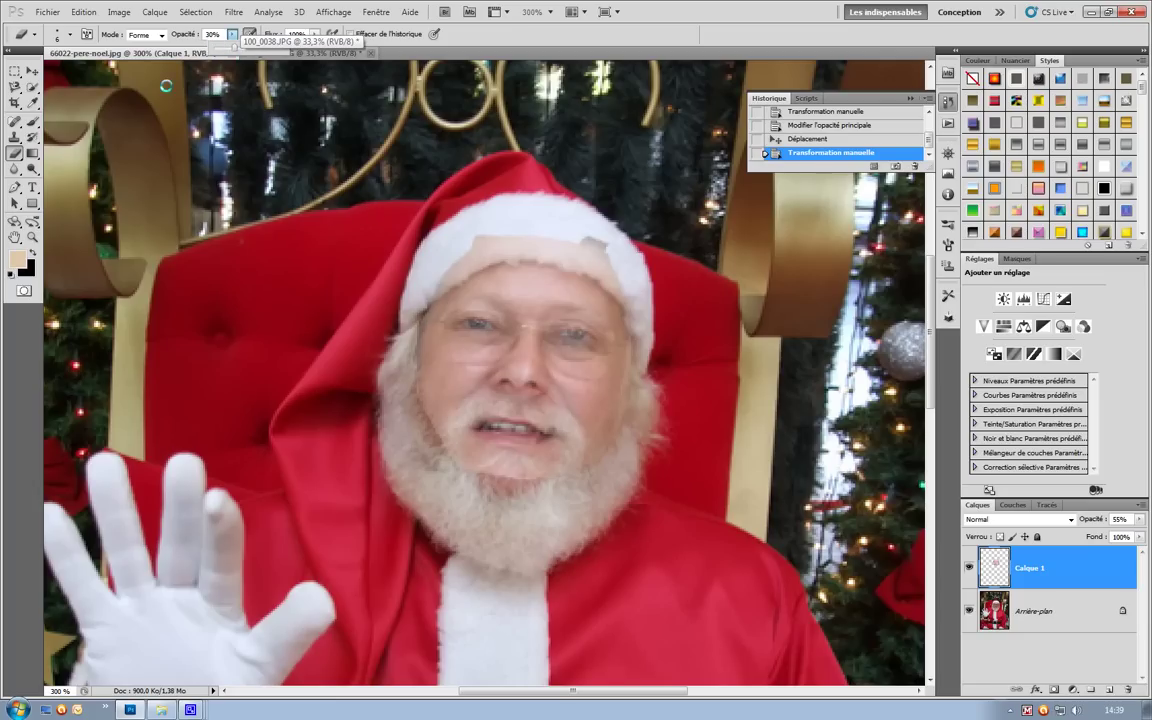
{"action": "left_click", "coordinate": [70, 34]}
{"action": "left_click_drag", "start_coordinate": [28, 72], "coordinate": [34, 72]}
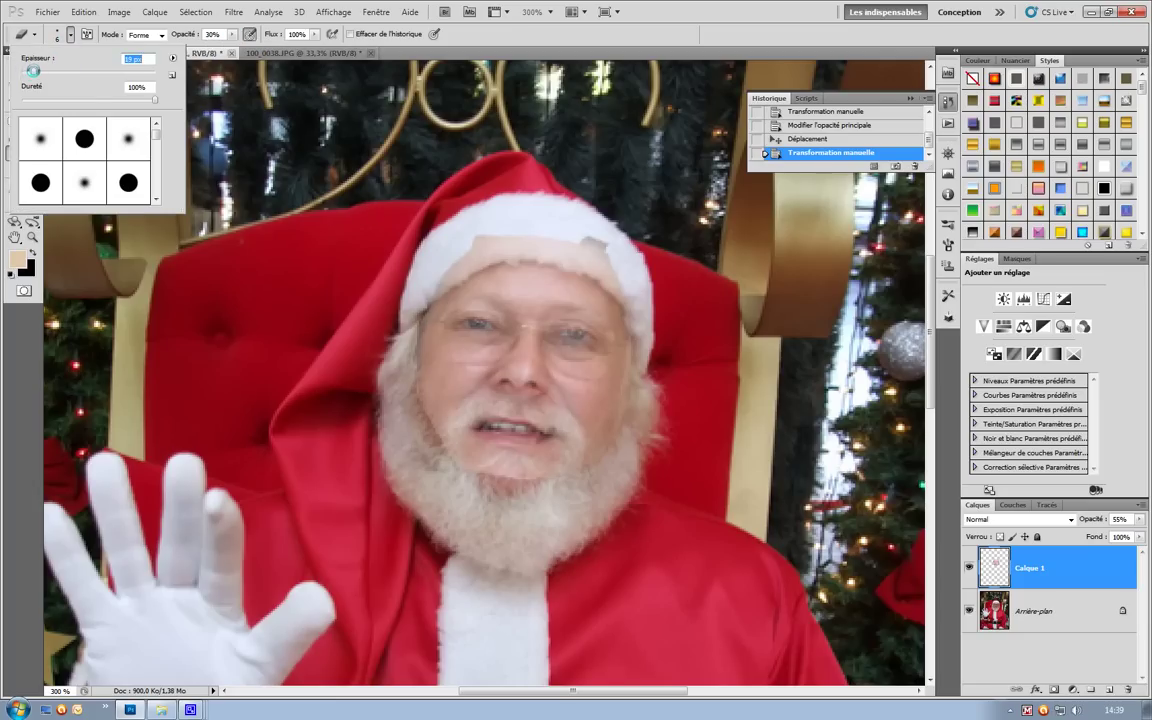
{"action": "left_click", "coordinate": [437, 218]}
{"action": "left_click", "coordinate": [456, 257]}
{"action": "left_click", "coordinate": [454, 263]}
{"action": "left_click", "coordinate": [400, 246]}
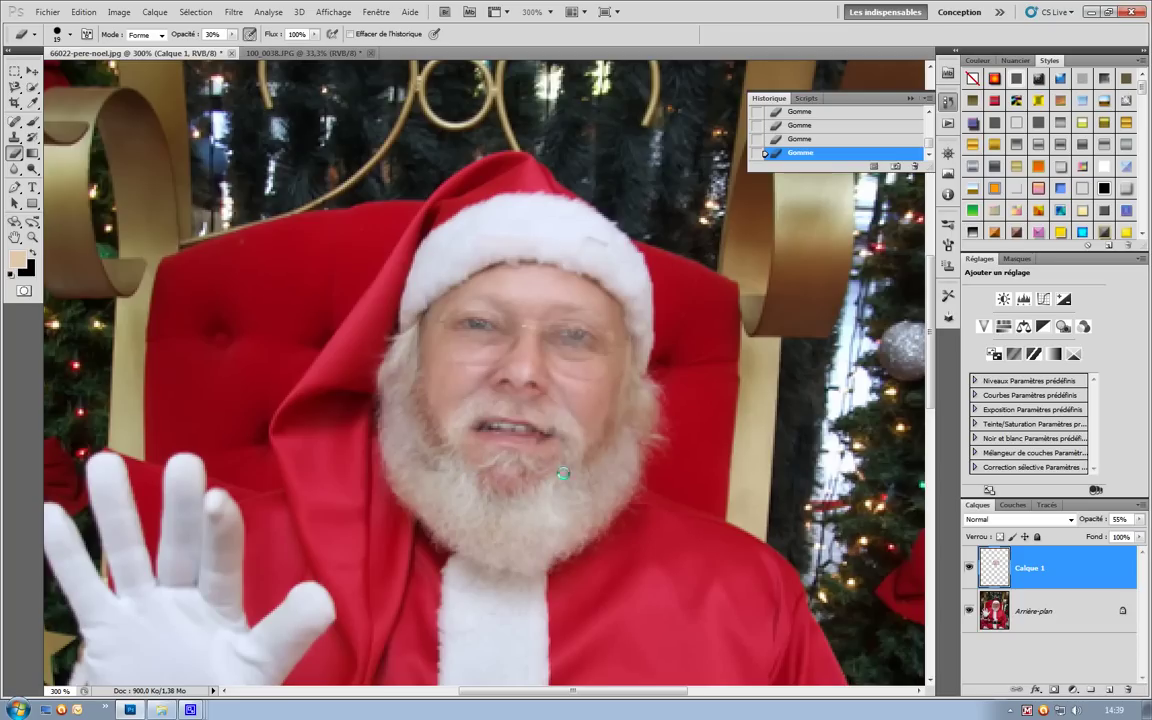
Erase the pasted face over Santa's moustache with a smaller eraser, and set the face layer's opacity to 100%.
{"action": "left_click", "coordinate": [68, 36]}
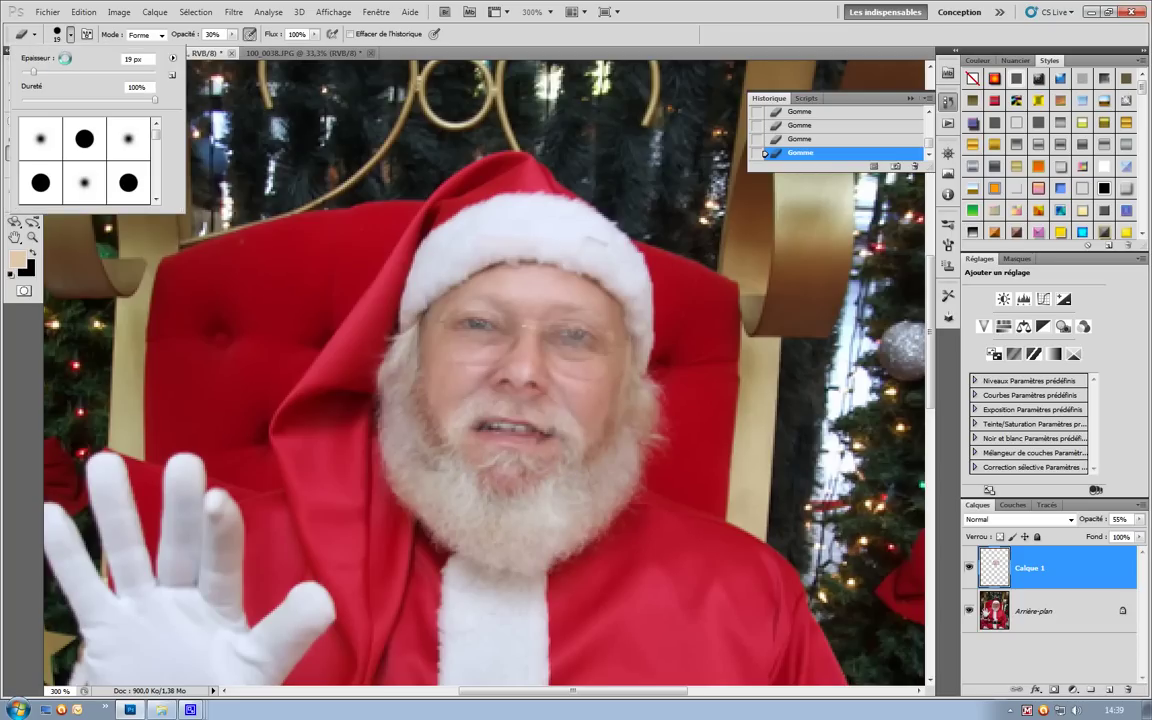
{"action": "left_click_drag", "start_coordinate": [32, 72], "coordinate": [24, 72]}
{"action": "left_click", "coordinate": [480, 399]}
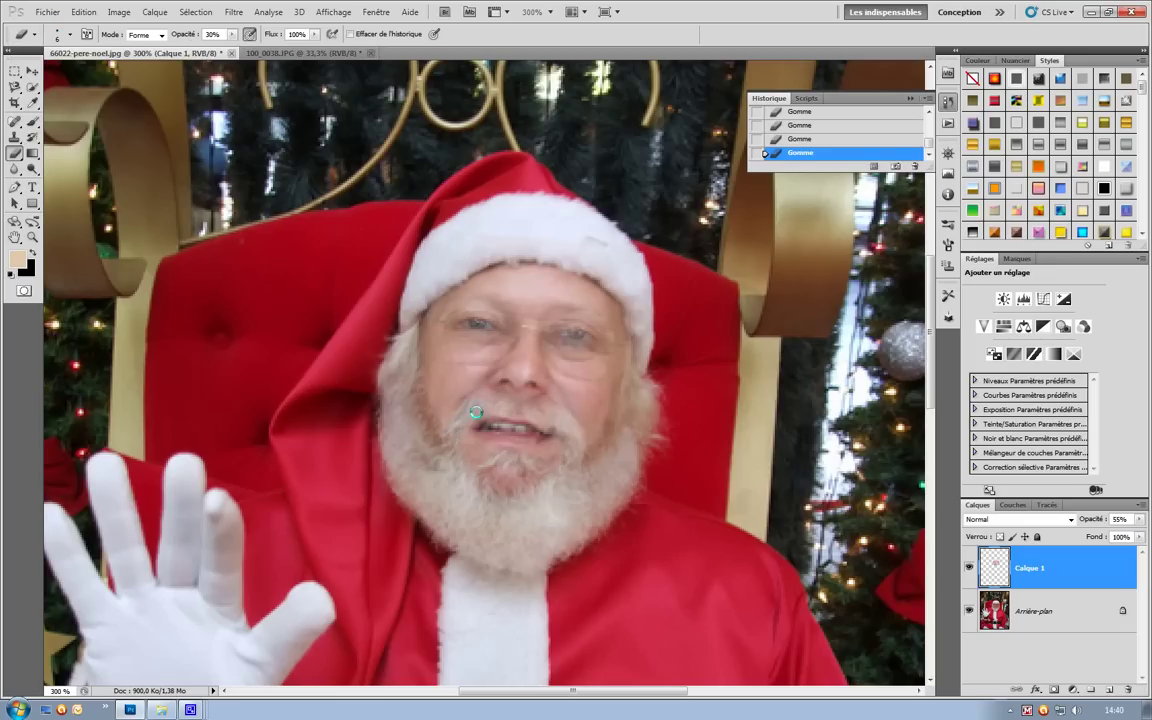
{"action": "left_click_drag", "start_coordinate": [487, 411], "coordinate": [541, 419]}
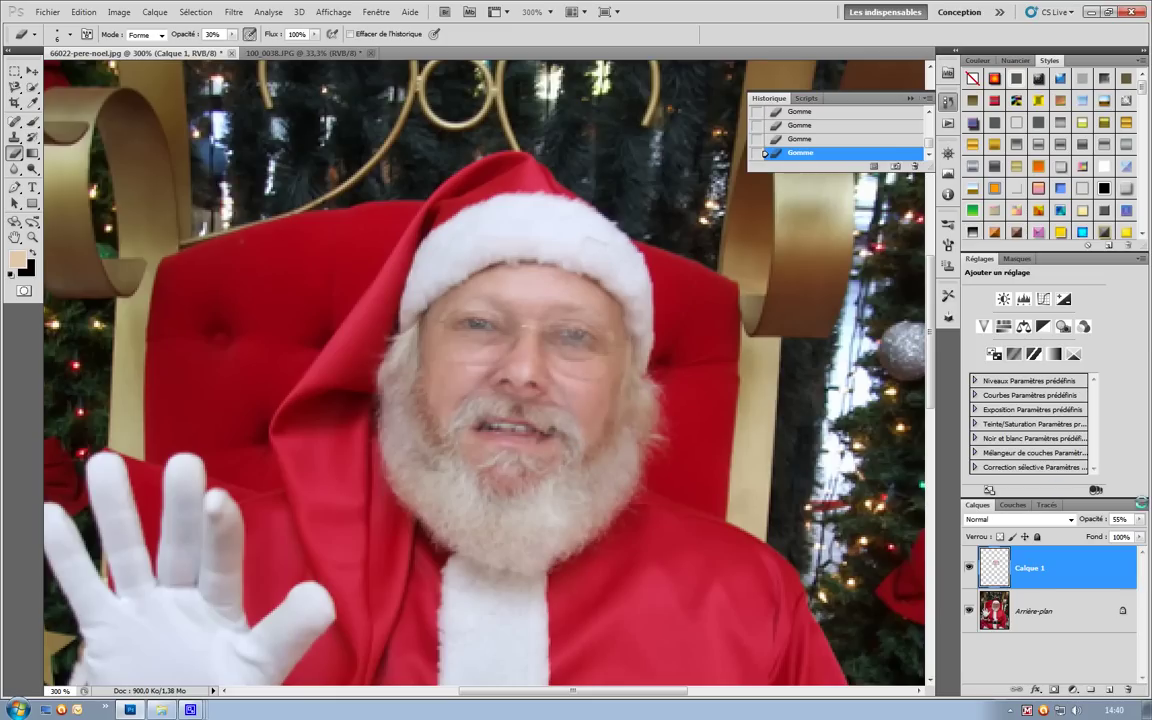
{"action": "mouse_move", "coordinate": [1138, 520]}
{"action": "left_mouse_down"}
{"action": "mouse_move", "coordinate": [1105, 532]}
{"action": "mouse_move", "coordinate": [1145, 532]}
{"action": "left_mouse_up"}
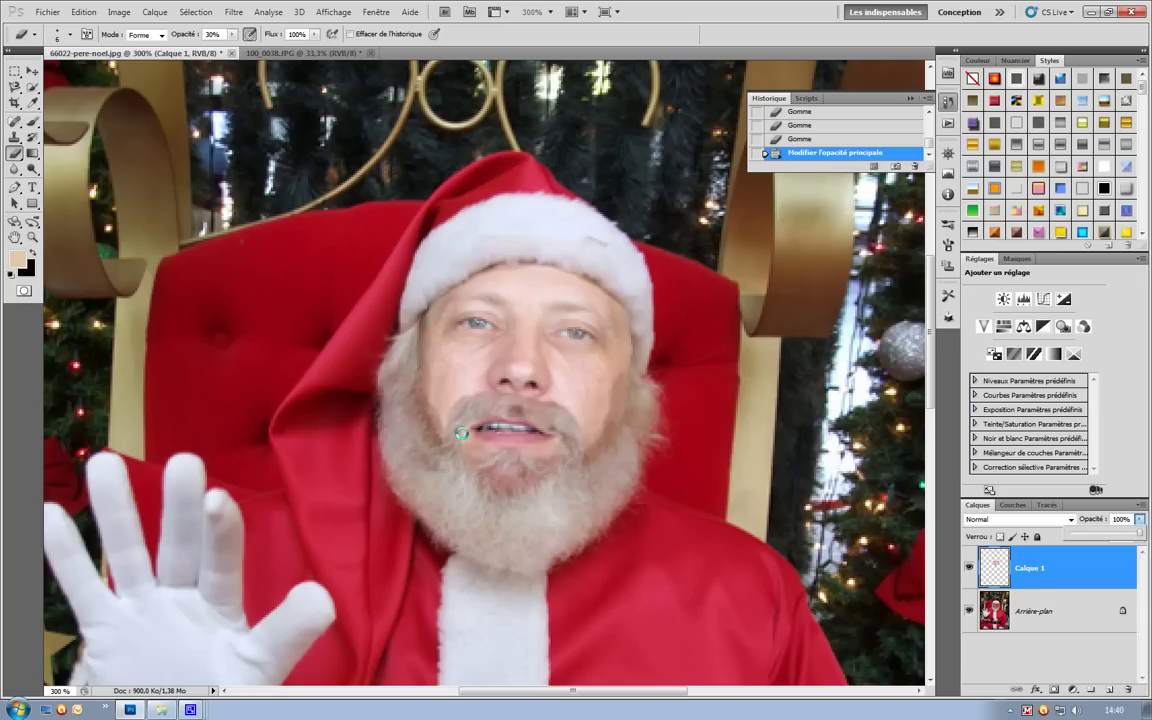
Soften the pasted face's side edges and moustache with the eraser at 16% opacity, and clear its remnants from the hat brim at 100%.
{"action": "left_click_drag", "start_coordinate": [405, 375], "coordinate": [396, 440]}
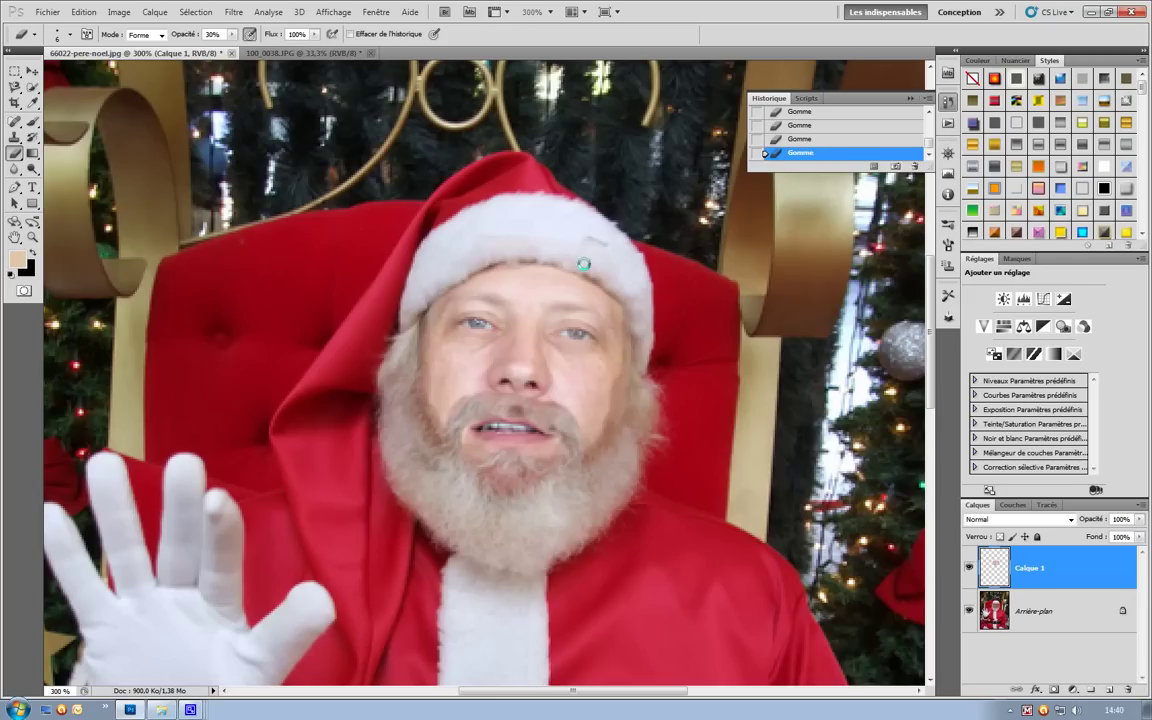
{"action": "left_click", "coordinate": [232, 34]}
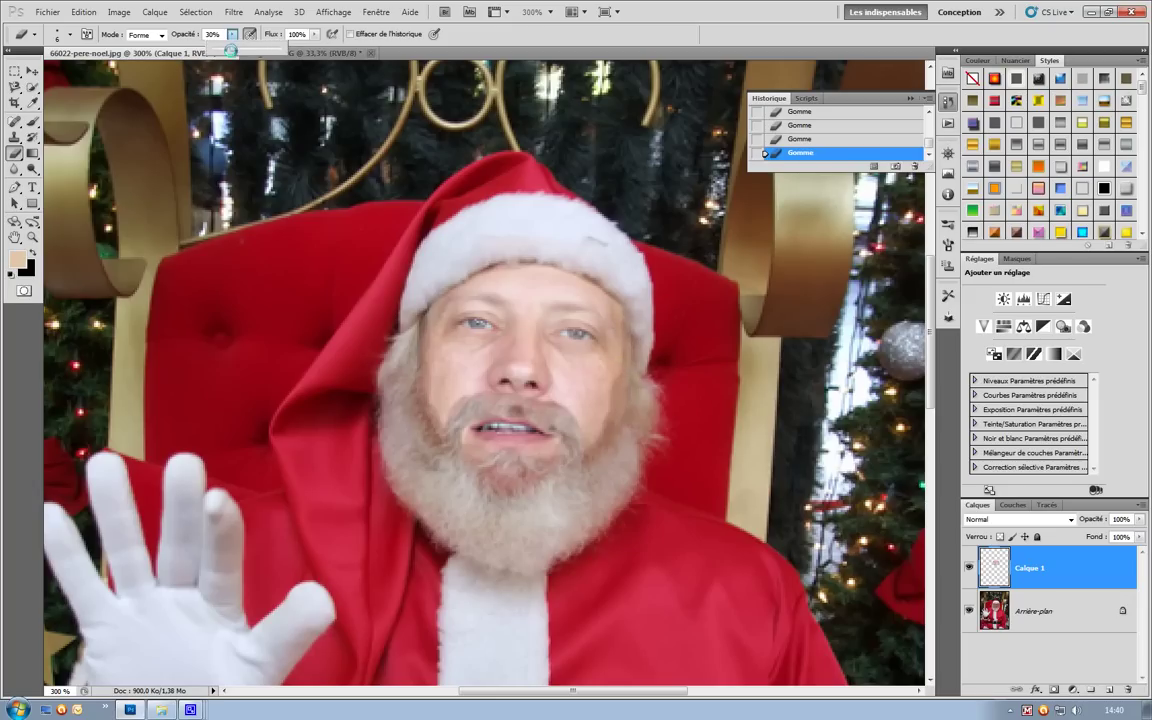
{"action": "left_click_drag", "start_coordinate": [232, 48], "coordinate": [218, 48]}
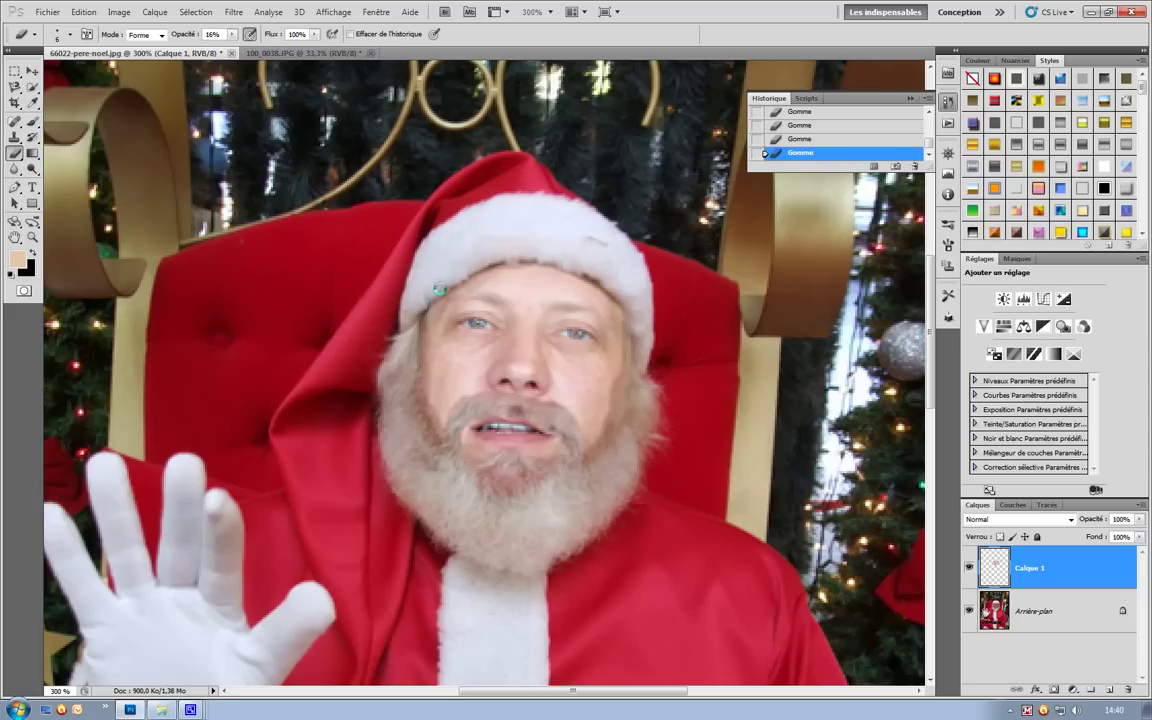
{"action": "mouse_move", "coordinate": [420, 312]}
{"action": "left_mouse_down"}
{"action": "mouse_move", "coordinate": [378, 286]}
{"action": "mouse_move", "coordinate": [420, 423]}
{"action": "left_mouse_up"}
{"action": "left_click_drag", "start_coordinate": [487, 400], "coordinate": [551, 406]}
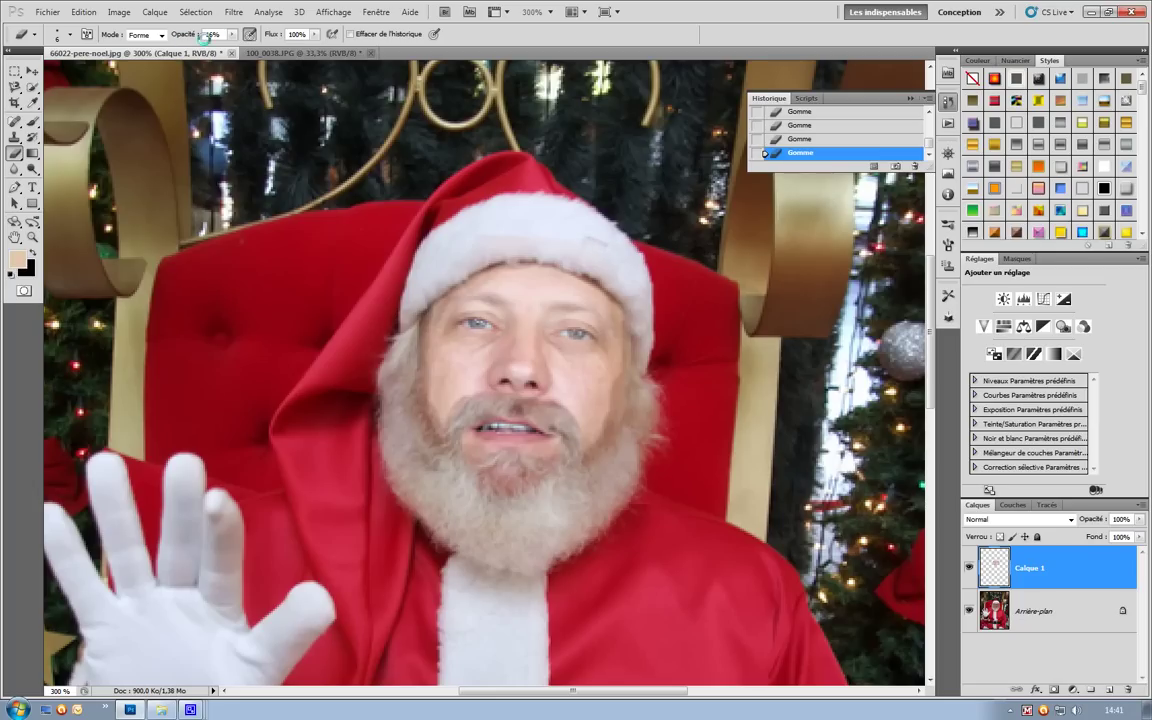
{"action": "left_click", "coordinate": [232, 34]}
{"action": "left_click_drag", "start_coordinate": [243, 47], "coordinate": [298, 47]}
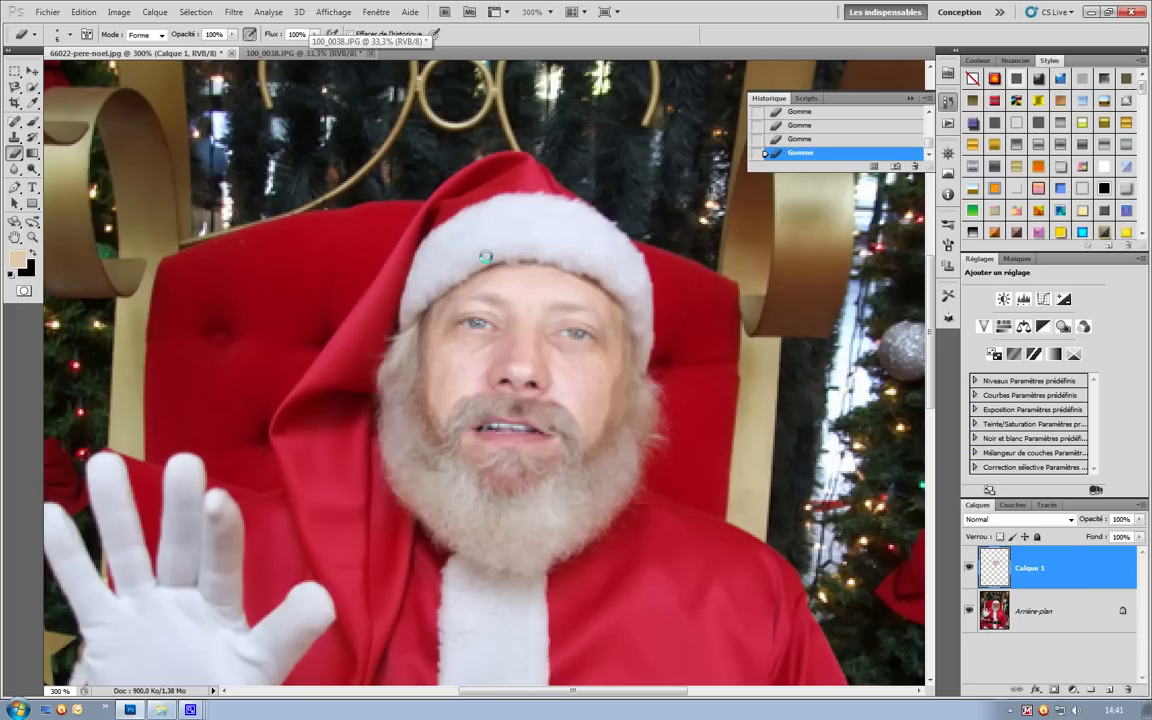
Darken the face layer with Brightness/Contrast, setting brightness to about -40 and raising the contrast.
{"action": "left_click", "coordinate": [31, 237]}
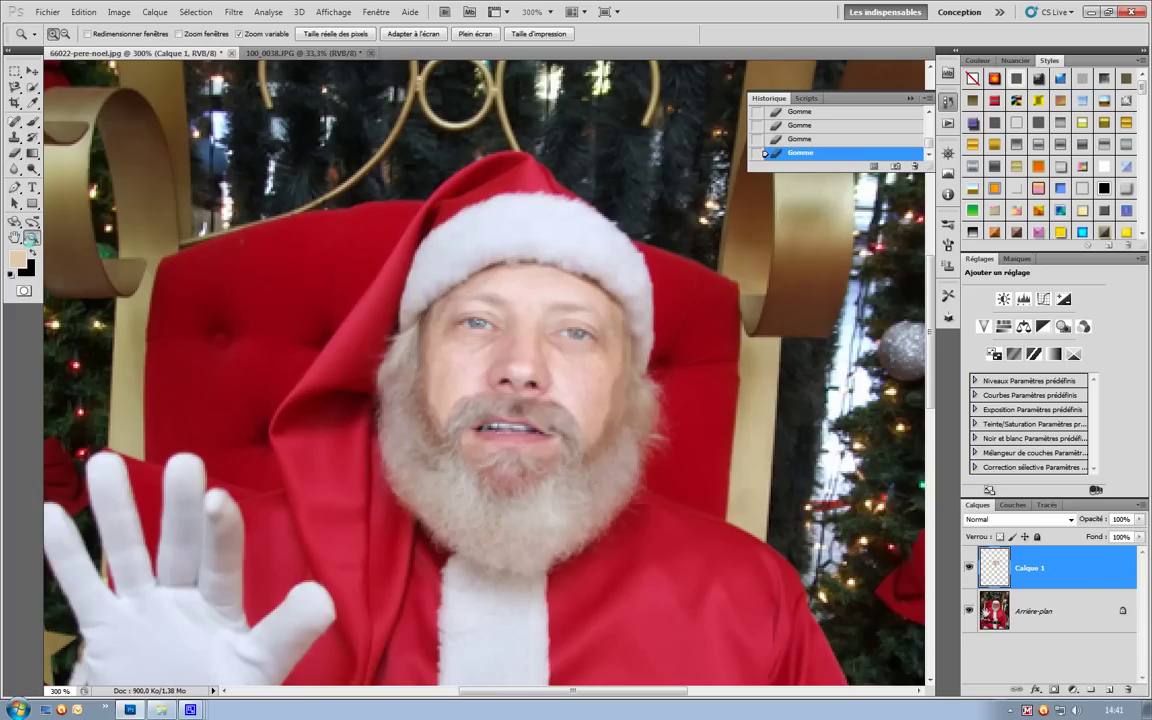
{"action": "left_click", "coordinate": [65, 33]}
{"action": "left_click", "coordinate": [89, 99]}
{"action": "left_click", "coordinate": [100, 115]}
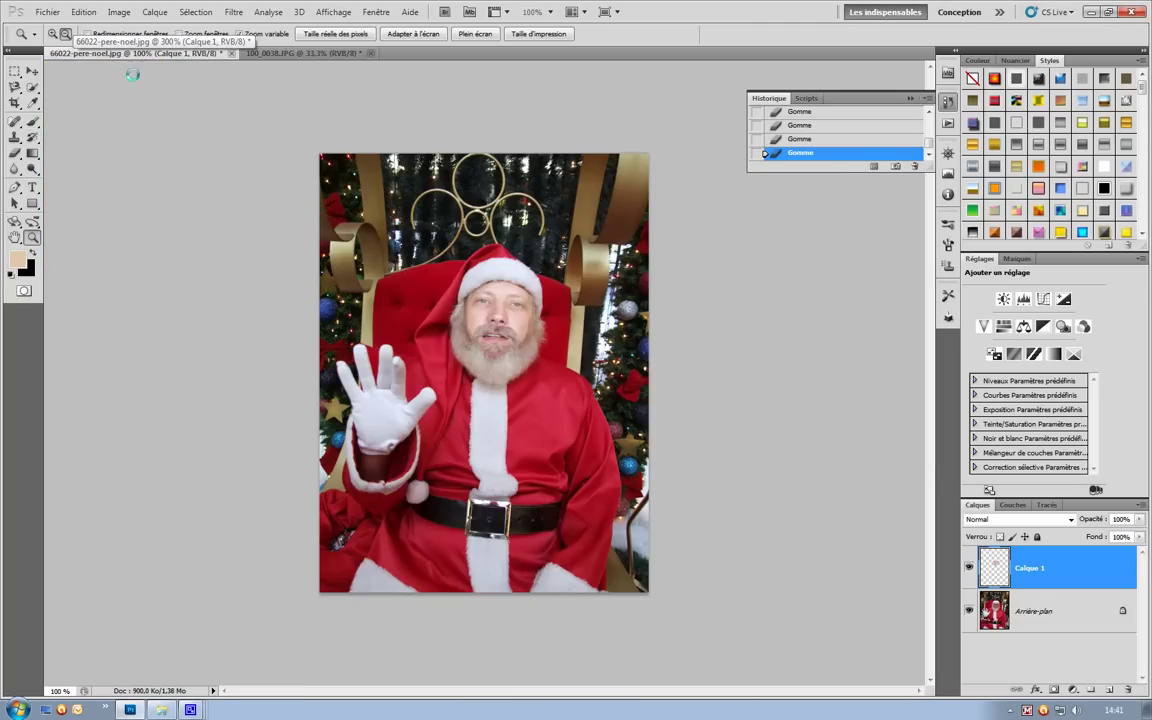
{"action": "left_click", "coordinate": [119, 12]}
{"action": "mouse_move", "coordinate": [200, 46]}
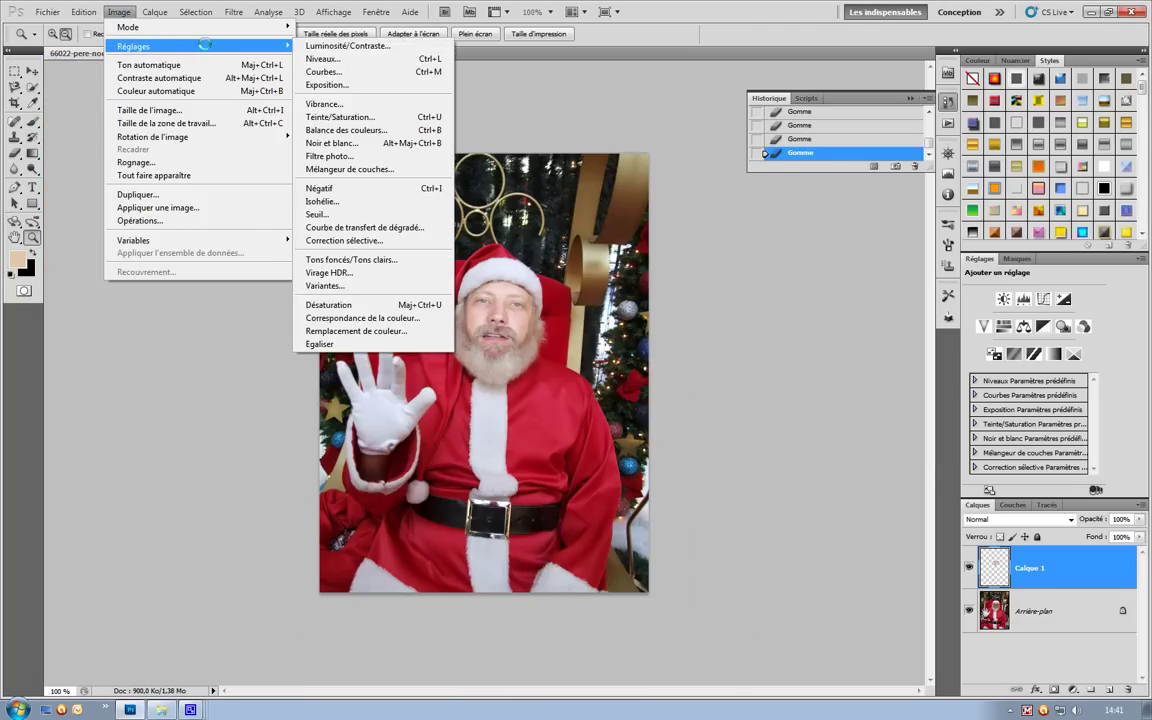
{"action": "left_click", "coordinate": [380, 46]}
{"action": "left_click_drag", "start_coordinate": [664, 118], "coordinate": [651, 118]}
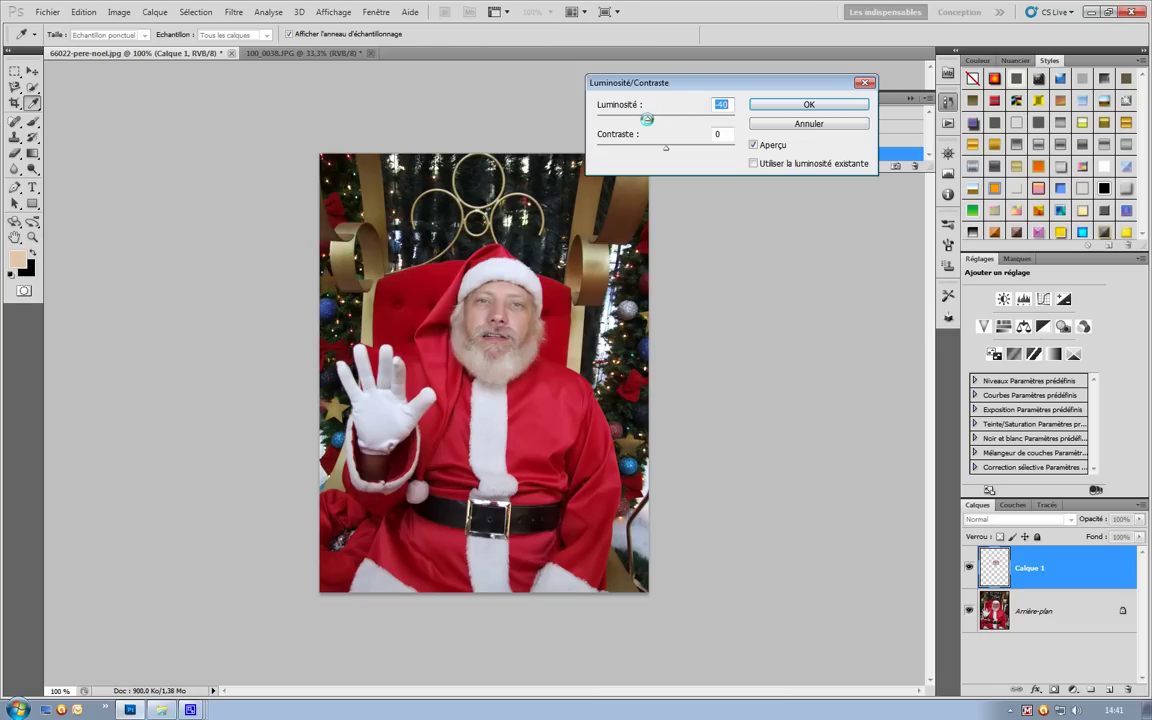
{"action": "left_click_drag", "start_coordinate": [667, 152], "coordinate": [691, 148]}
{"action": "left_click", "coordinate": [790, 104]}
Start a Photo Filter adjustment on the face layer, choosing the Rouge preset and using its red as the filter colour.
{"action": "key", "text": "z"}
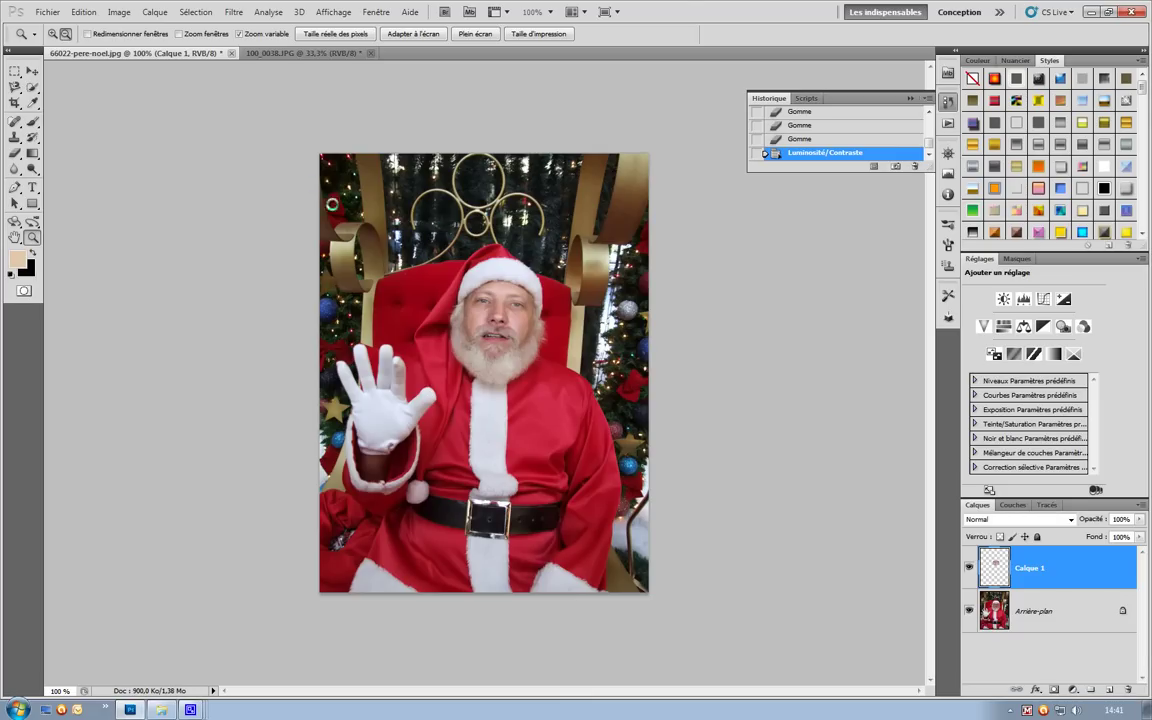
{"action": "left_click", "coordinate": [53, 33]}
{"action": "left_click", "coordinate": [240, 170]}
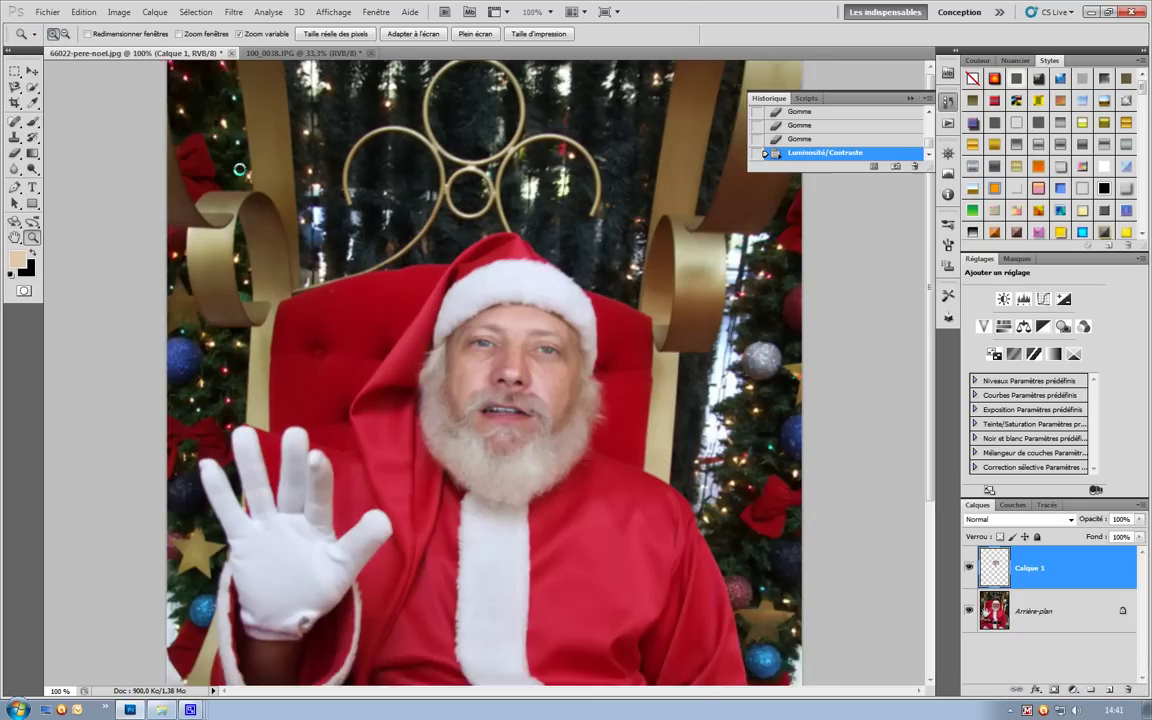
{"action": "left_click", "coordinate": [240, 170]}
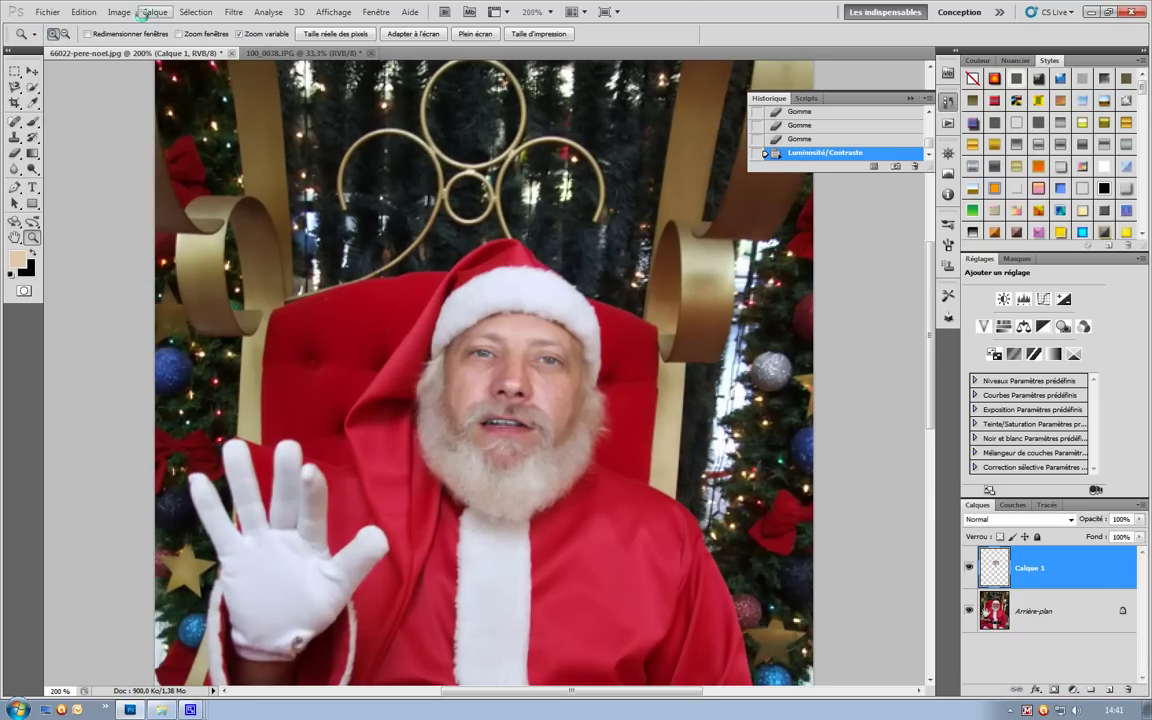
{"action": "left_click", "coordinate": [118, 13]}
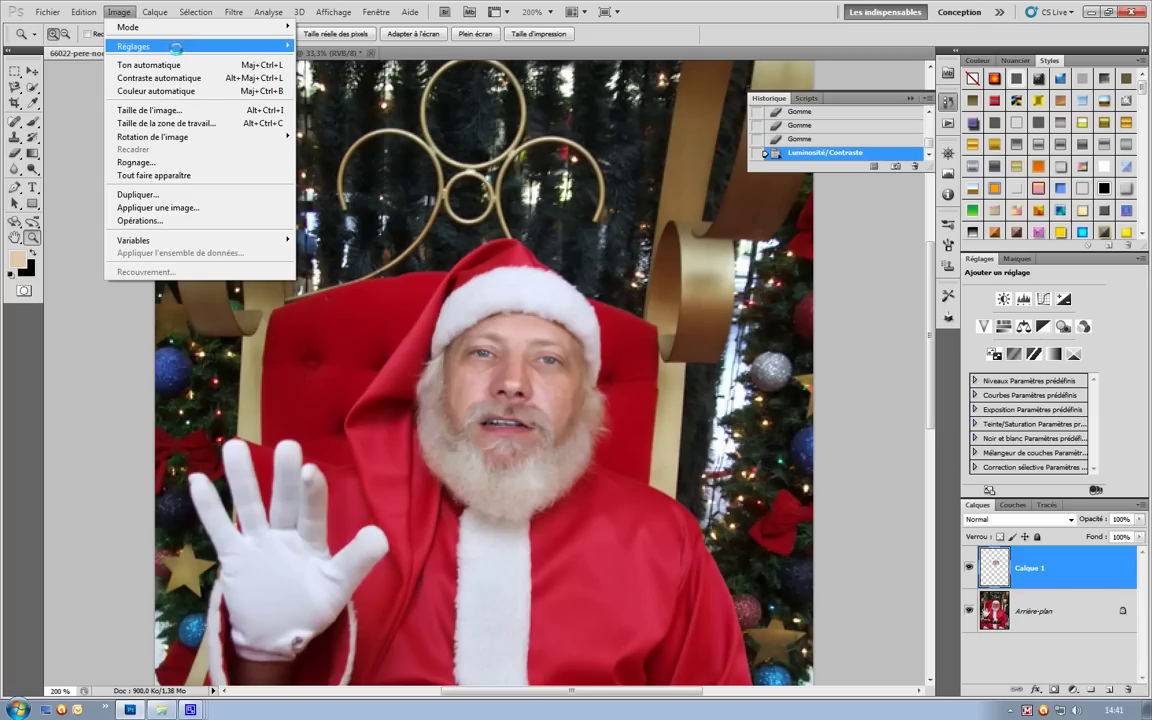
{"action": "mouse_move", "coordinate": [177, 46]}
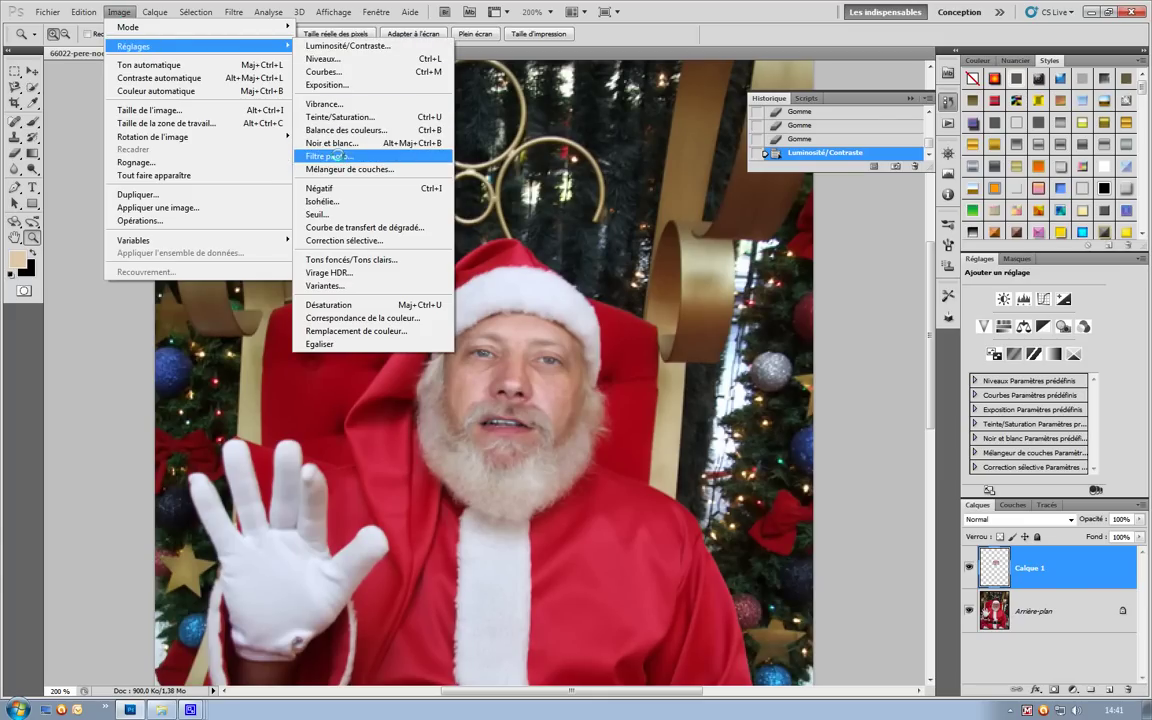
{"action": "left_click", "coordinate": [338, 157]}
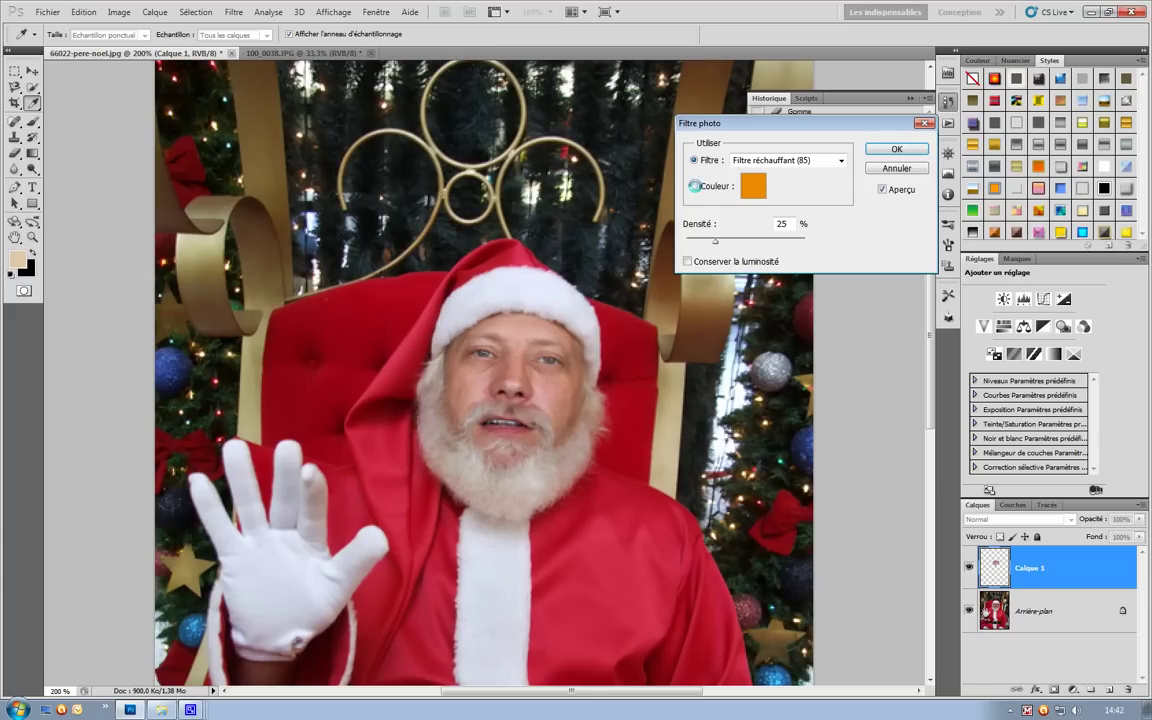
{"action": "left_click", "coordinate": [840, 160]}
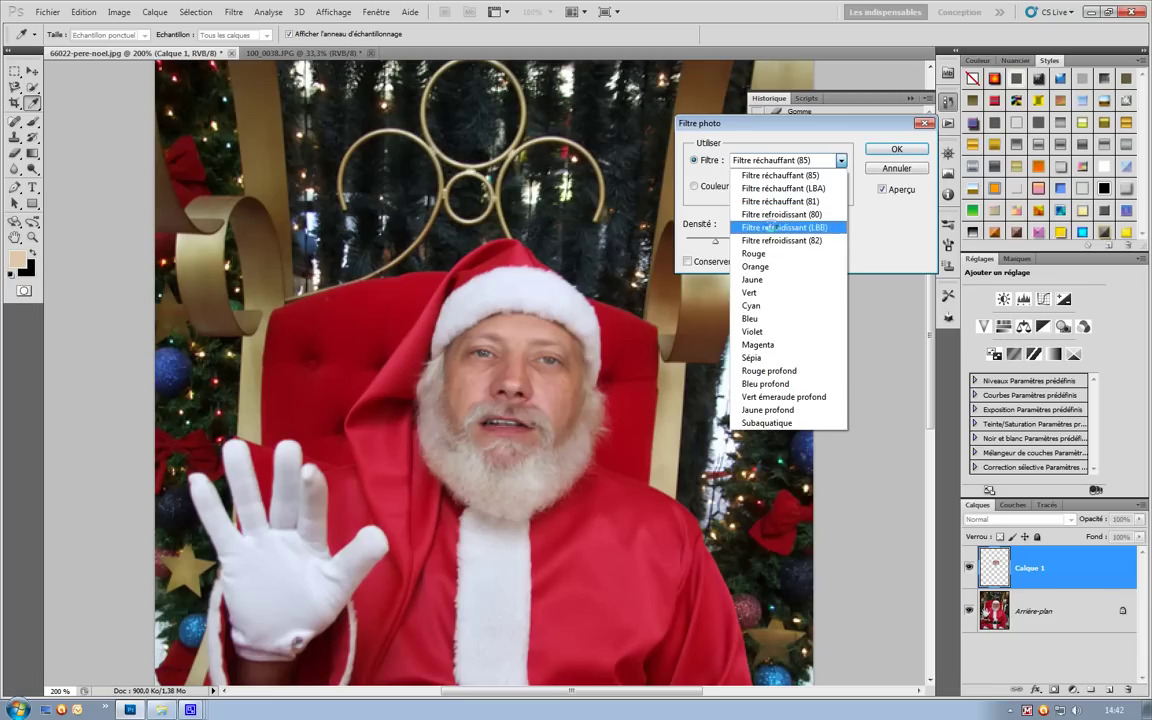
{"action": "left_click", "coordinate": [760, 254]}
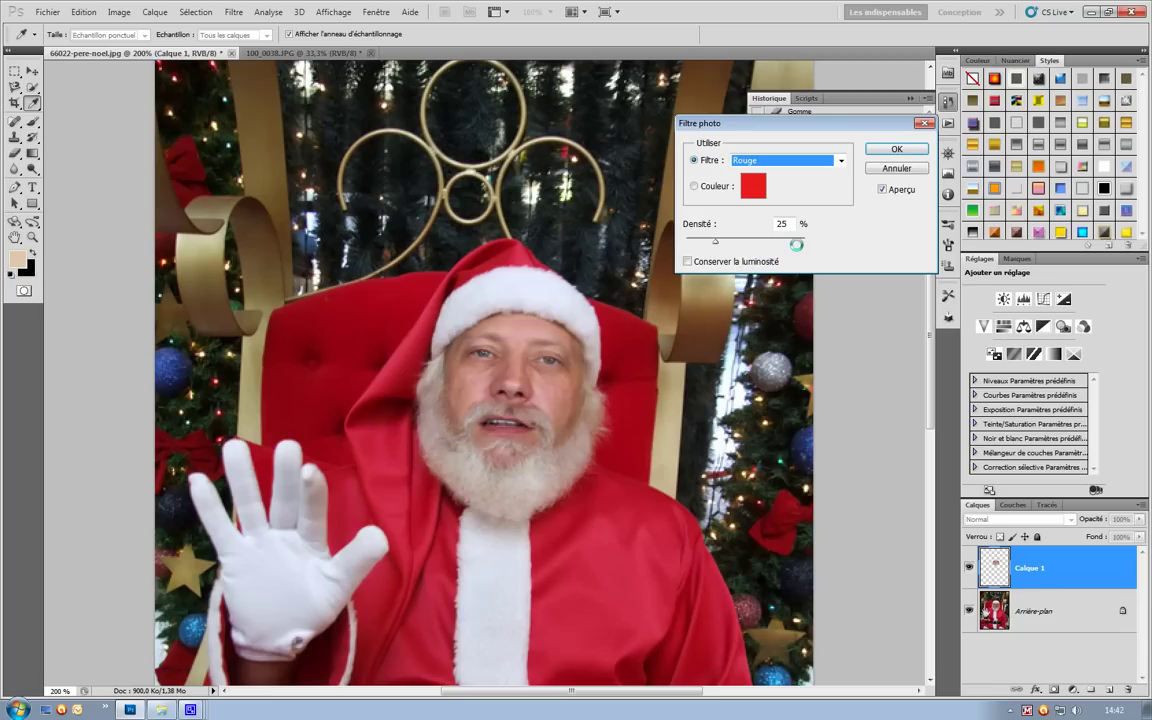
{"action": "left_click", "coordinate": [693, 186]}
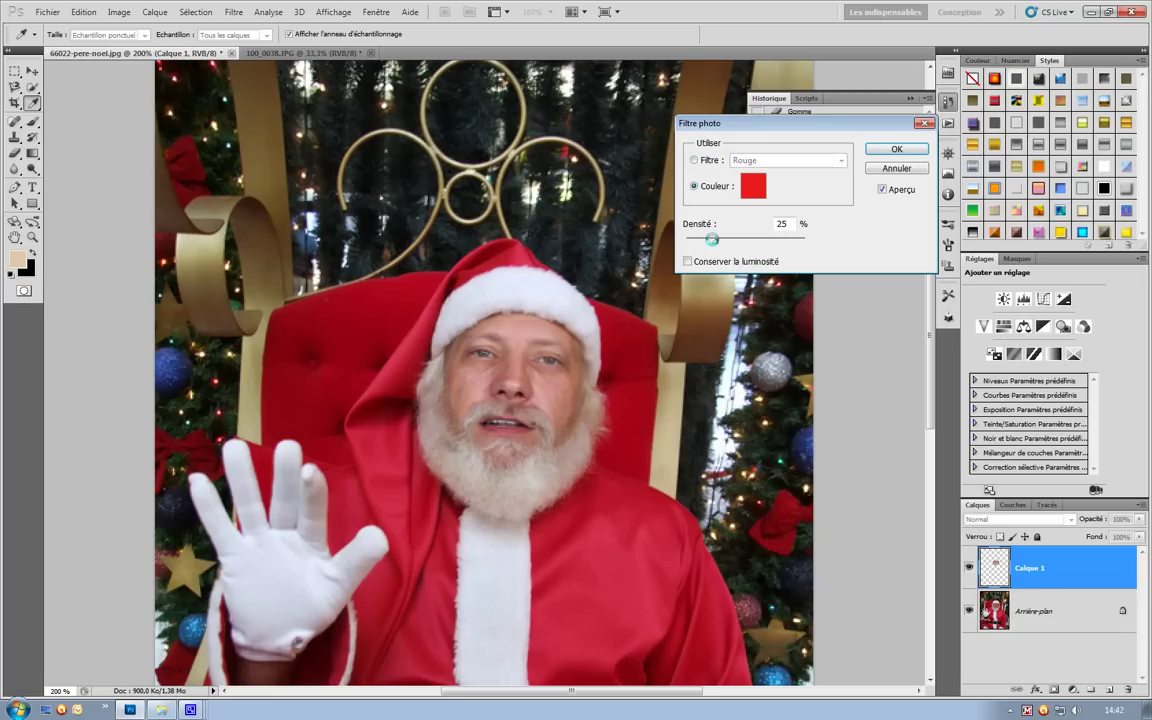
Set the red photo filter's density to 42% with luminosity preservation off, and apply it.
{"action": "left_click_drag", "start_coordinate": [716, 241], "coordinate": [737, 241]}
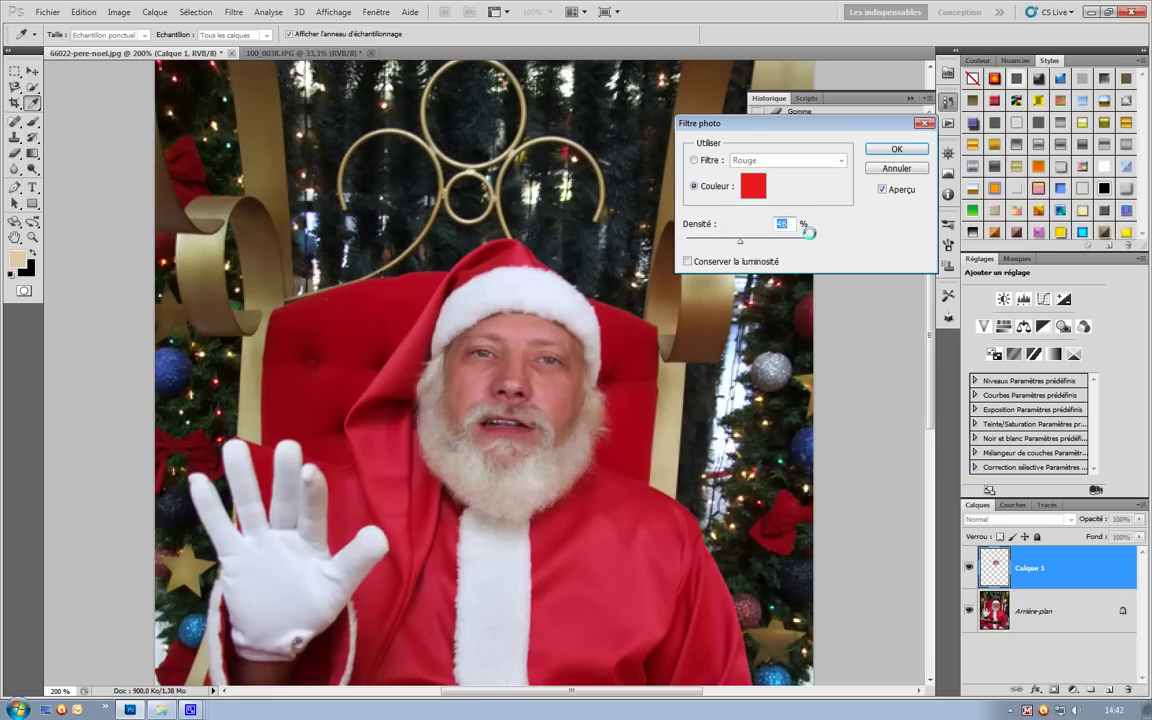
{"action": "left_click", "coordinate": [694, 262]}
{"action": "left_click_drag", "start_coordinate": [739, 241], "coordinate": [756, 241]}
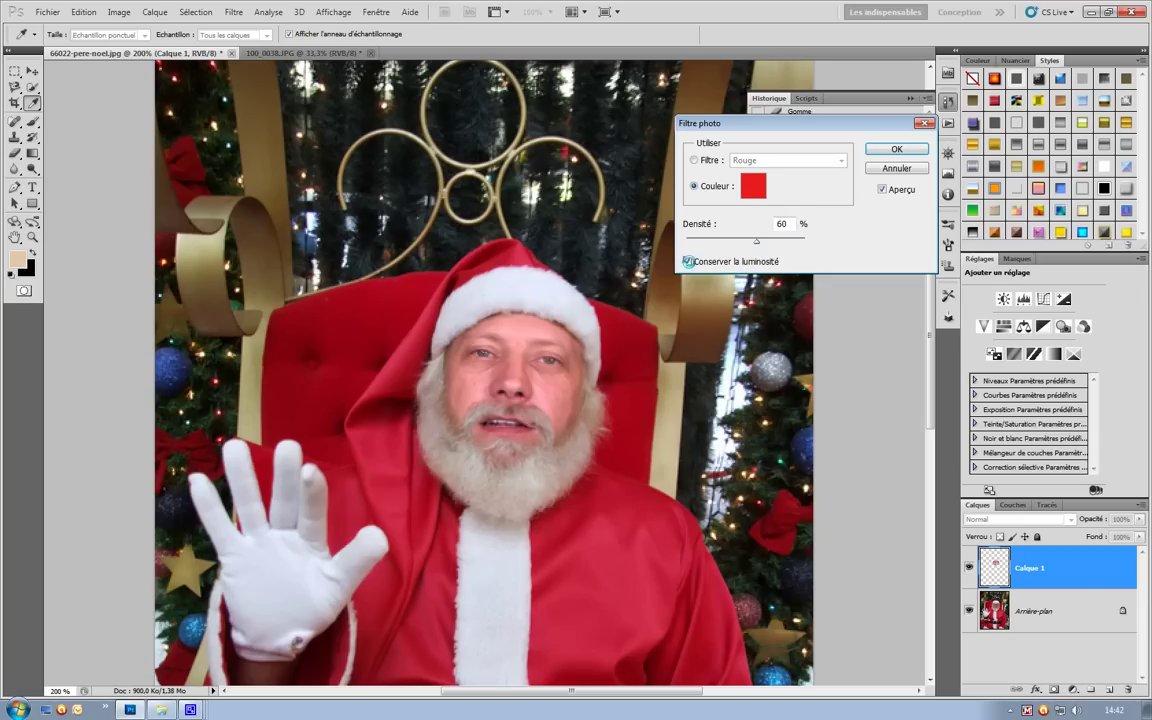
{"action": "left_click", "coordinate": [726, 261]}
{"action": "left_click_drag", "start_coordinate": [756, 242], "coordinate": [739, 243]}
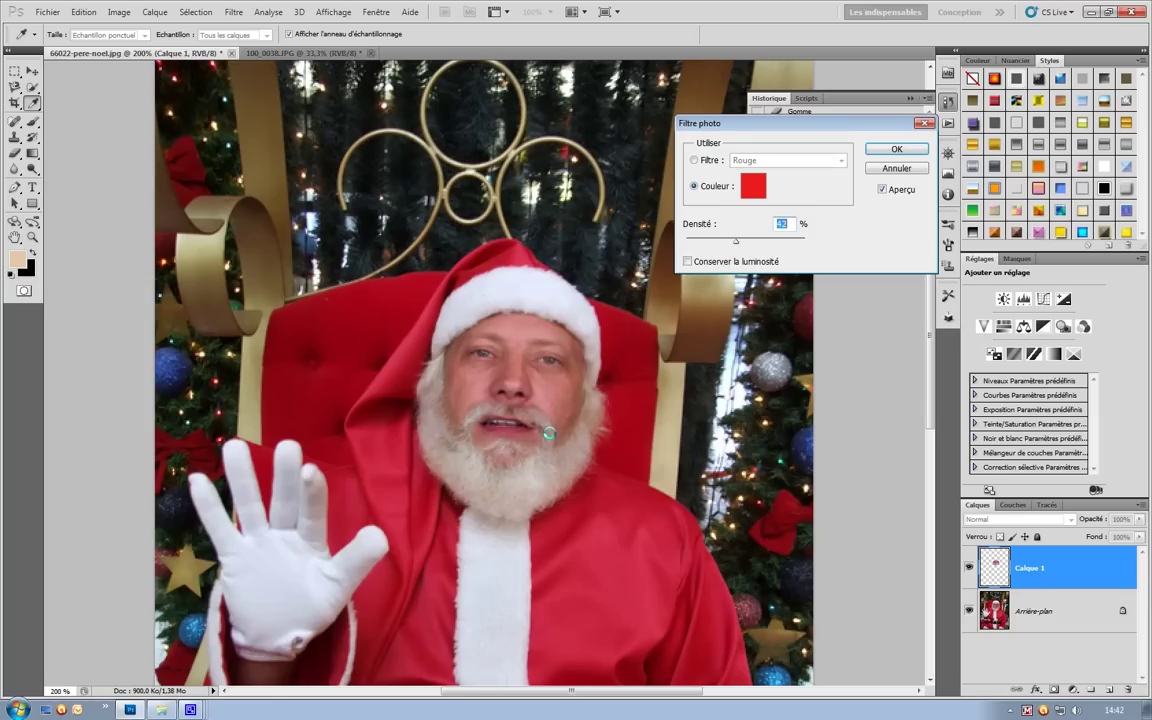
{"action": "left_click", "coordinate": [899, 148]}
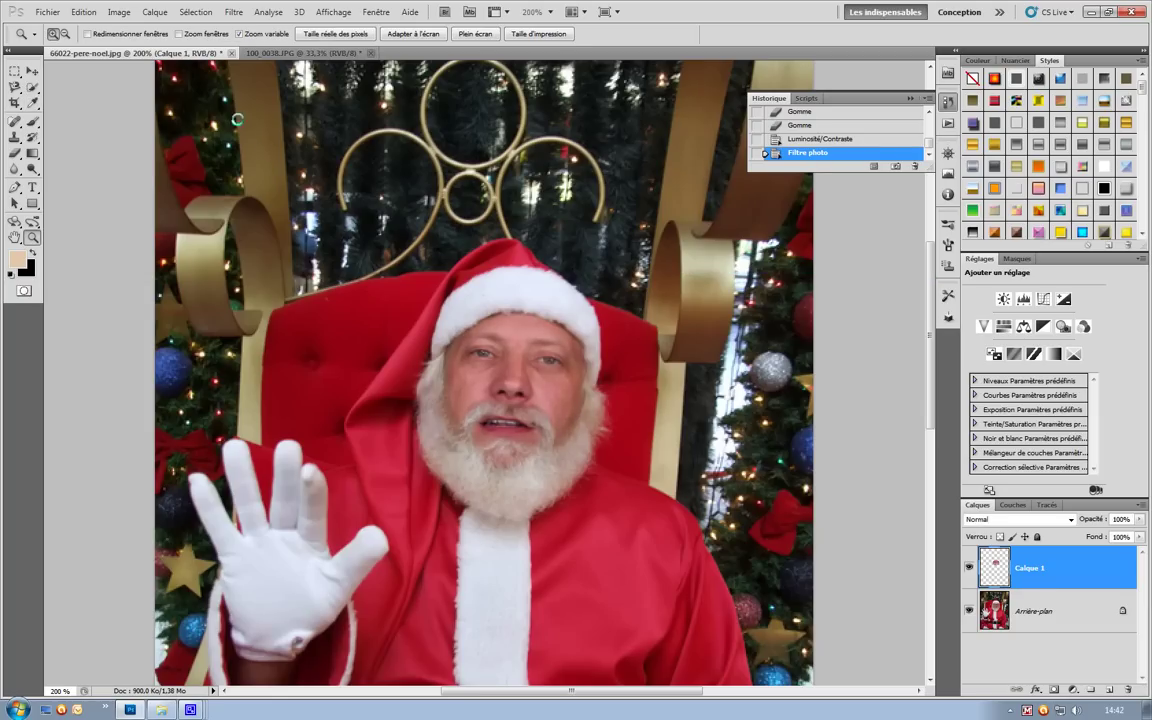
Erase the face layer's edge where the cheek beside its left eye meets the beard, using the eraser at 40% opacity.
{"action": "left_click", "coordinate": [14, 152]}
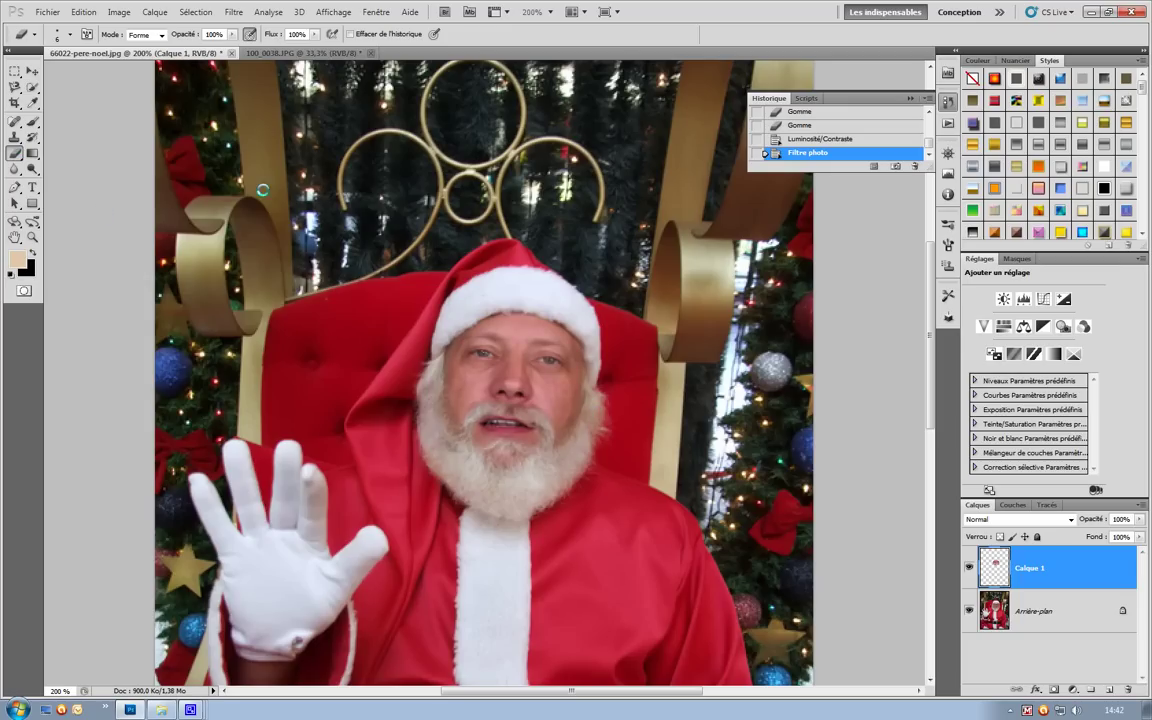
{"action": "left_click", "coordinate": [232, 34]}
{"action": "left_click_drag", "start_coordinate": [233, 47], "coordinate": [188, 47]}
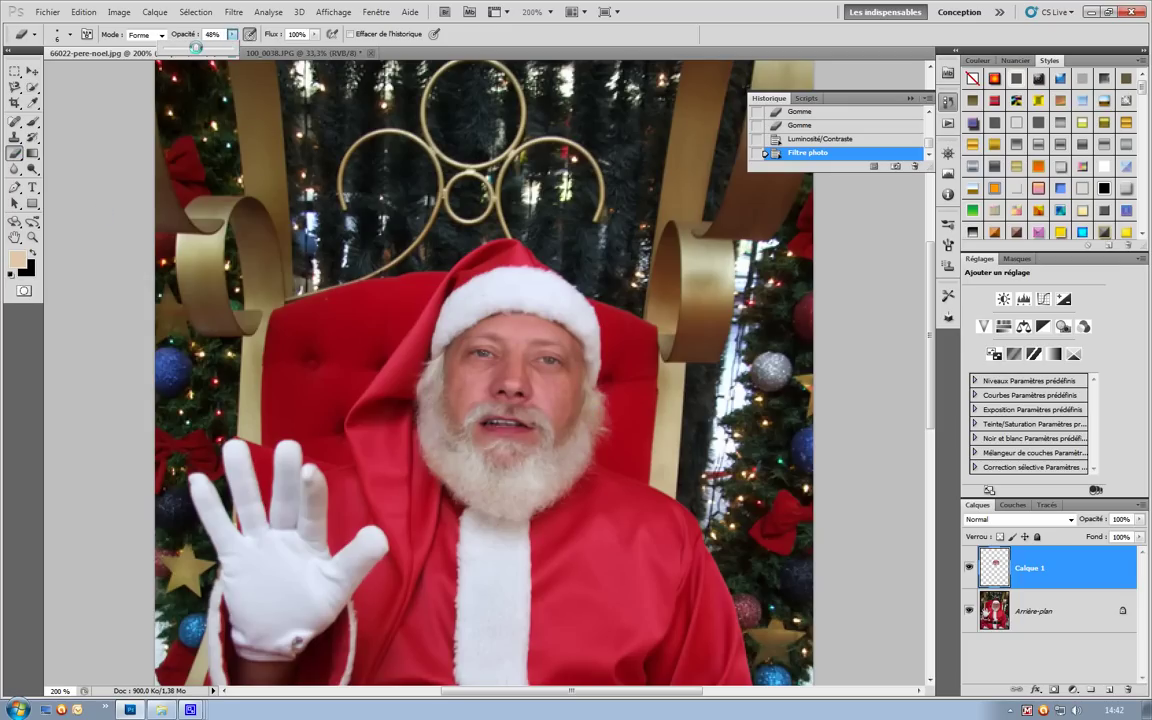
{"action": "left_click", "coordinate": [580, 398]}
{"action": "left_click", "coordinate": [579, 398]}
{"action": "left_click", "coordinate": [577, 399]}
{"action": "left_click", "coordinate": [576, 399]}
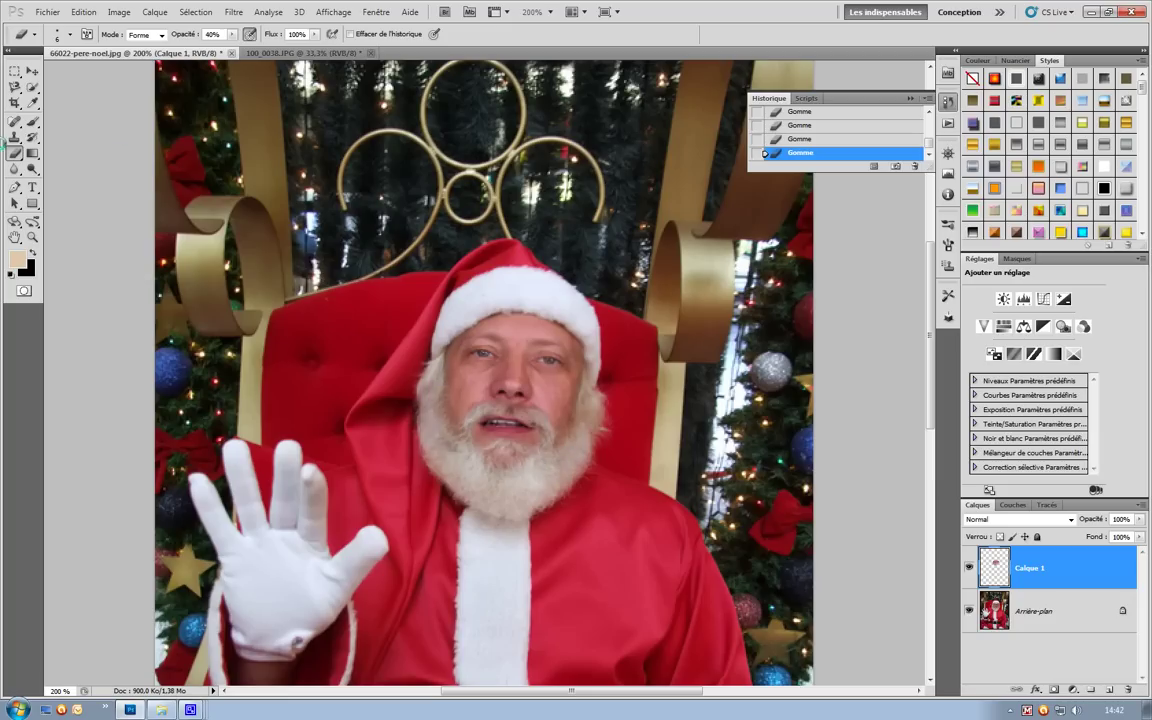
Blur the pasted face's cheek edge with a small, soft Blur brush, and reduce the blur strength to 27%.
{"action": "left_click", "coordinate": [15, 169]}
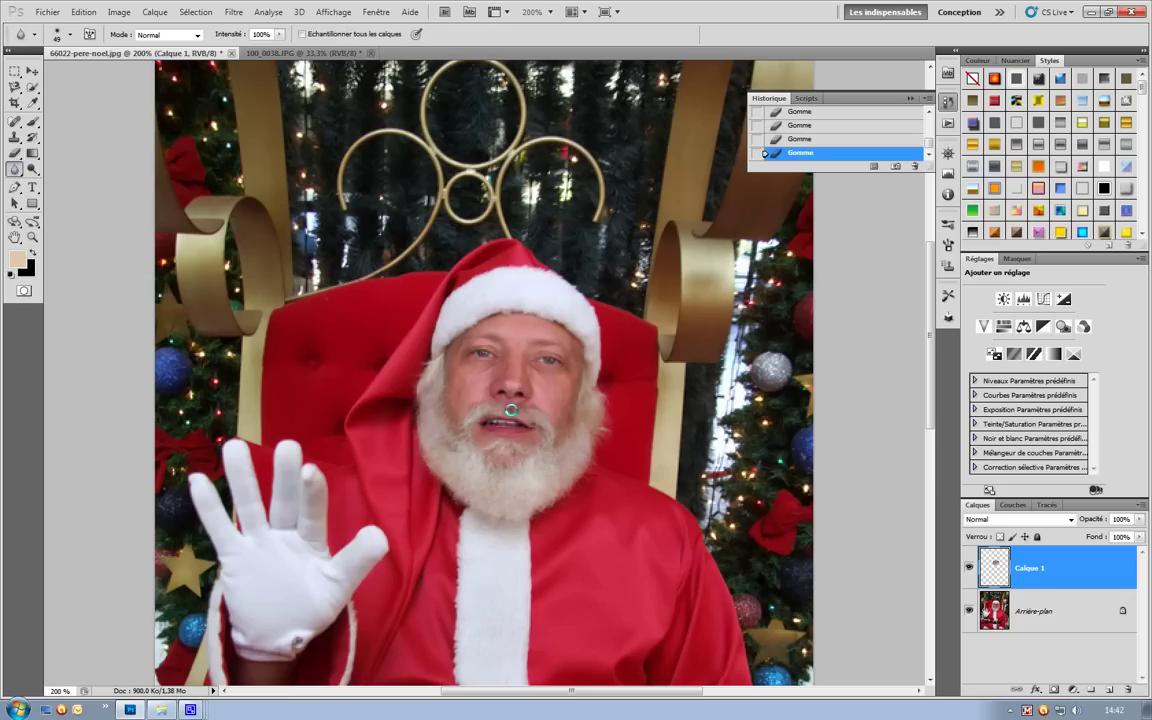
{"action": "left_click", "coordinate": [70, 34]}
{"action": "left_click_drag", "start_coordinate": [48, 70], "coordinate": [26, 70]}
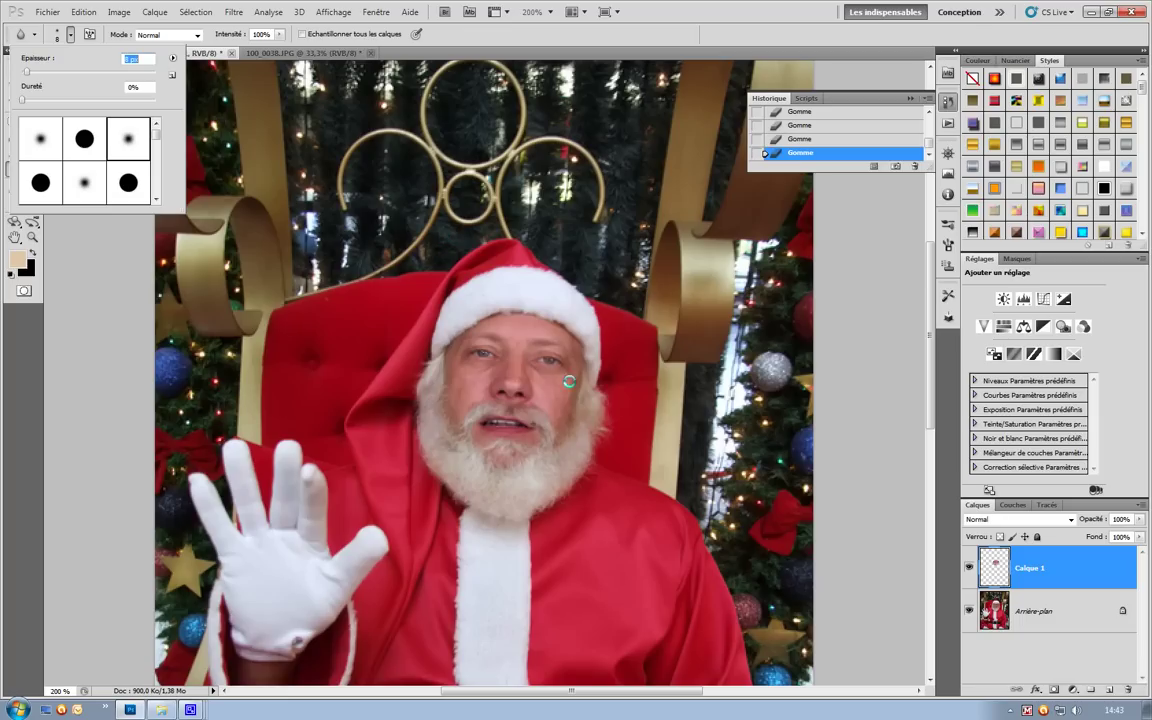
{"action": "mouse_move", "coordinate": [578, 378]}
{"action": "left_mouse_down"}
{"action": "mouse_move", "coordinate": [571, 366]}
{"action": "mouse_move", "coordinate": [568, 396]}
{"action": "mouse_move", "coordinate": [565, 386]}
{"action": "left_mouse_up"}
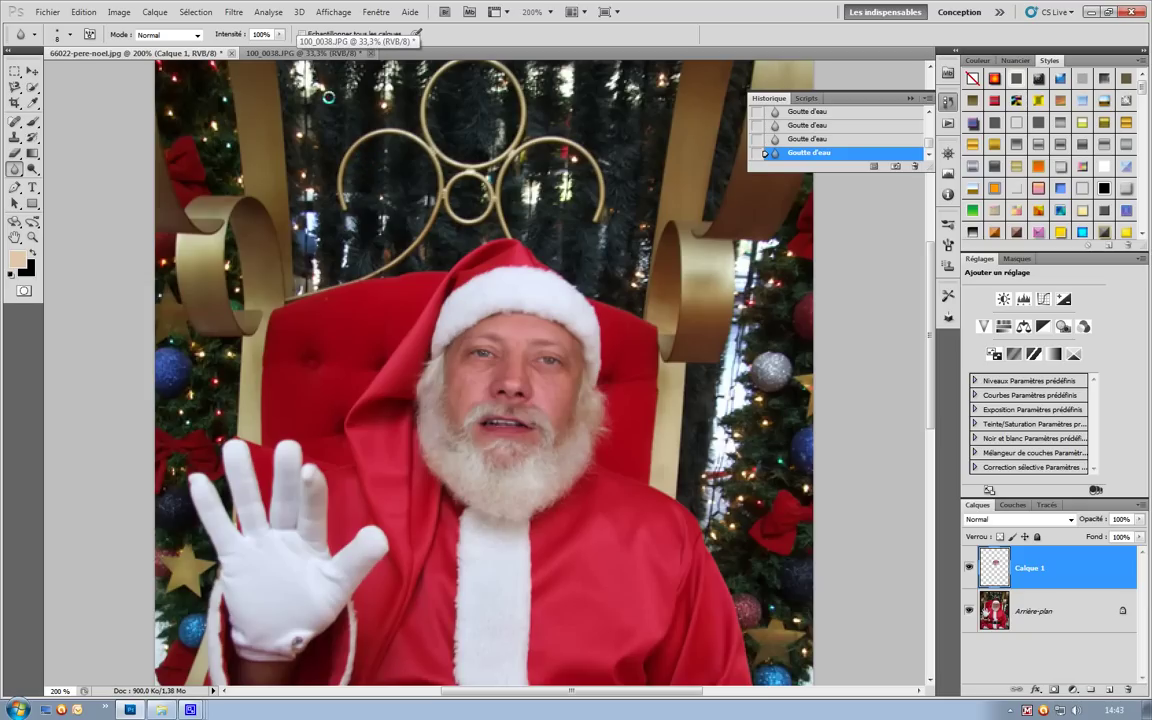
{"action": "left_click", "coordinate": [281, 34]}
{"action": "left_click_drag", "start_coordinate": [281, 34], "coordinate": [229, 47]}
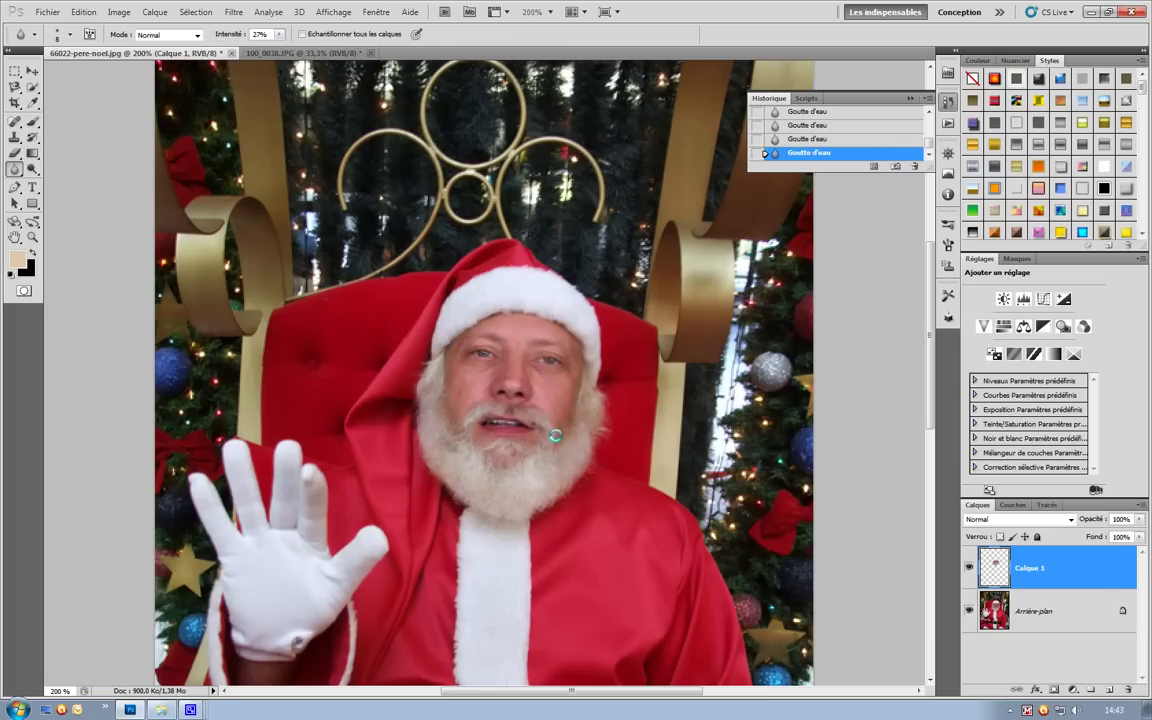
Add the text "lobofakes.com" in 14 pt Georgia over the dark curtain above Santa's hat.
{"action": "left_click", "coordinate": [32, 237]}
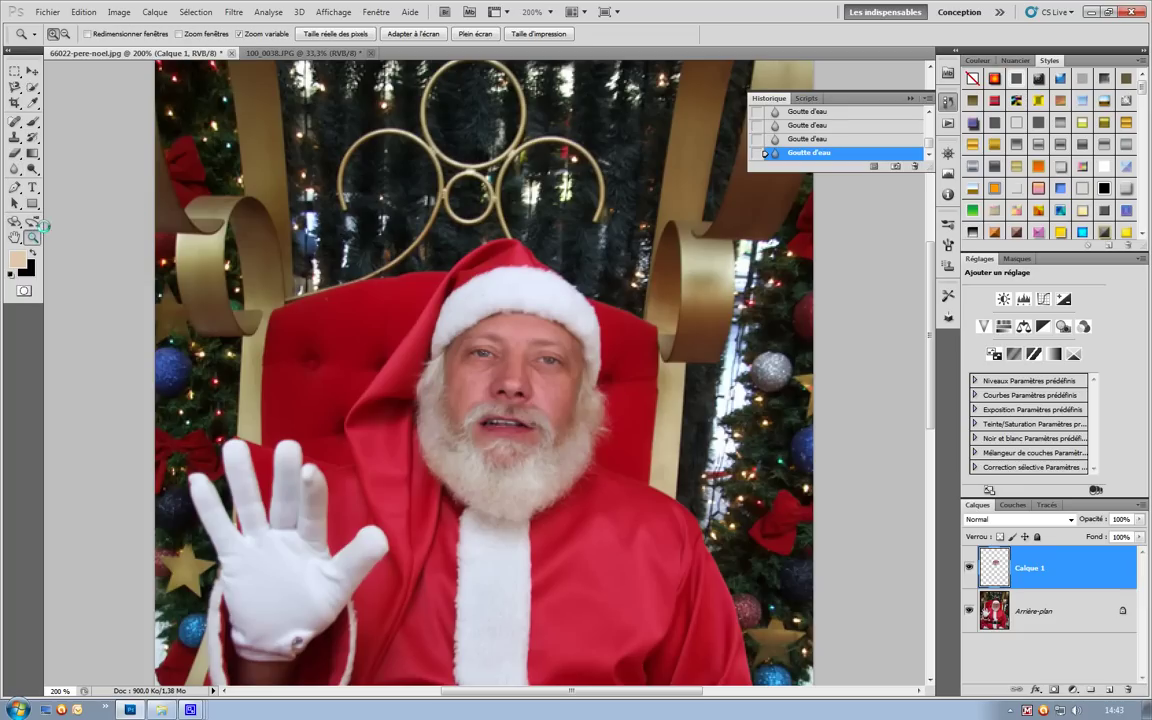
{"action": "left_click", "coordinate": [140, 186], "text": "alt"}
{"action": "left_click", "coordinate": [197, 216], "text": "alt"}
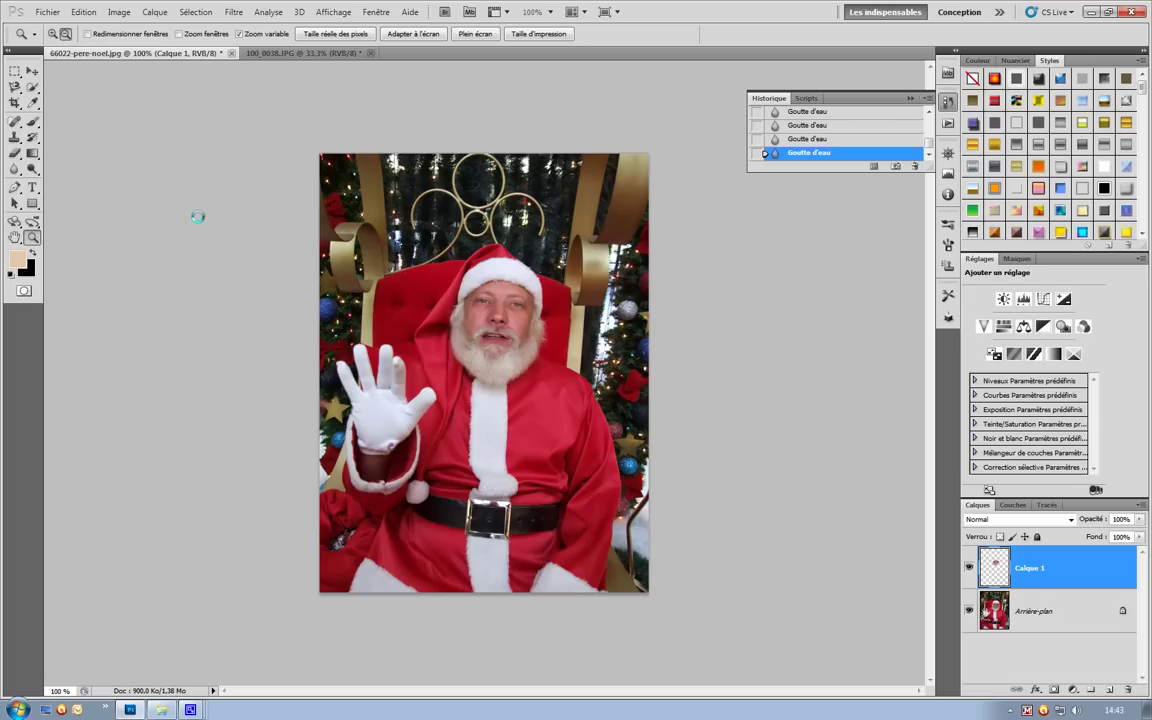
{"action": "left_click", "coordinate": [32, 187]}
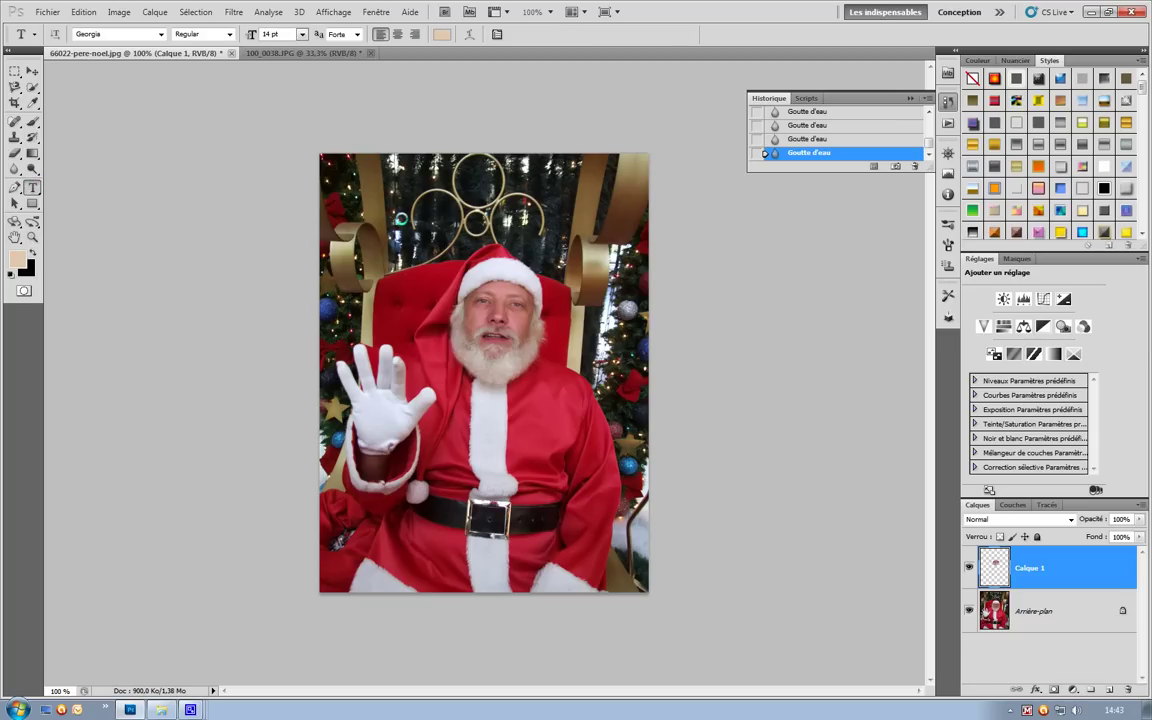
{"action": "left_click", "coordinate": [400, 218]}
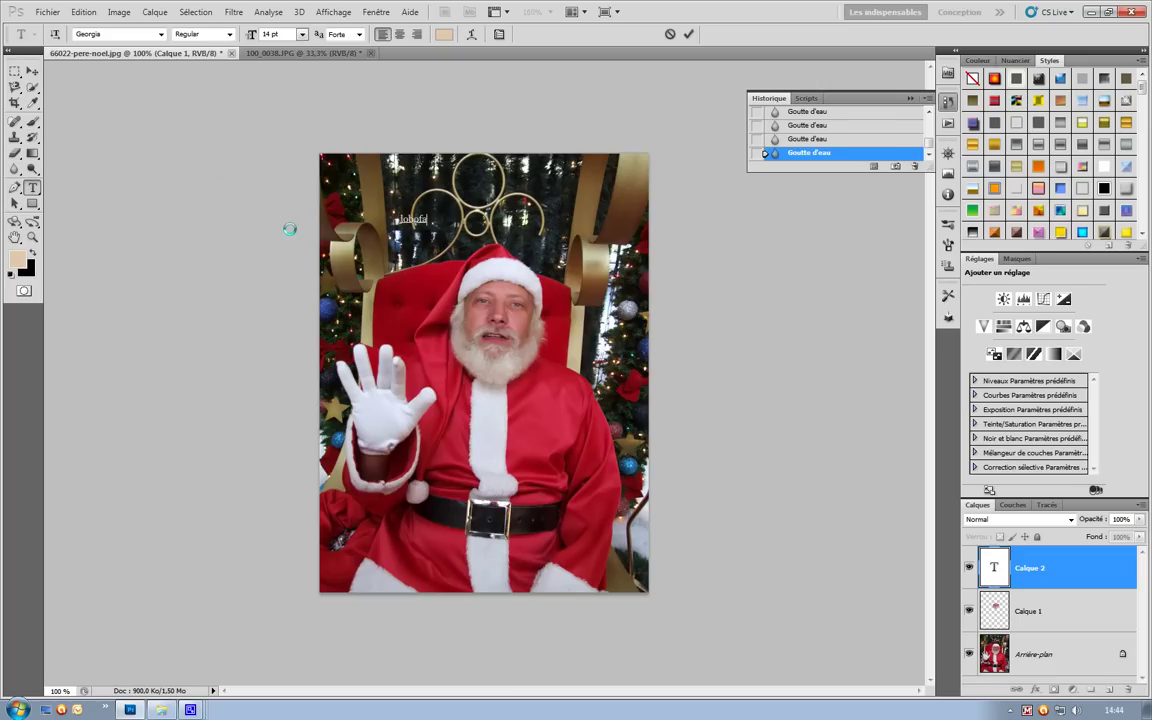
{"action": "type", "text": ".com"}
Enlarge the lobofakes.com text to about 378% width and 398% height, placing it above the hat, and apply the transformation.
{"action": "left_click", "coordinate": [32, 71]}
{"action": "left_click_drag", "start_coordinate": [459, 226], "coordinate": [563, 211]}
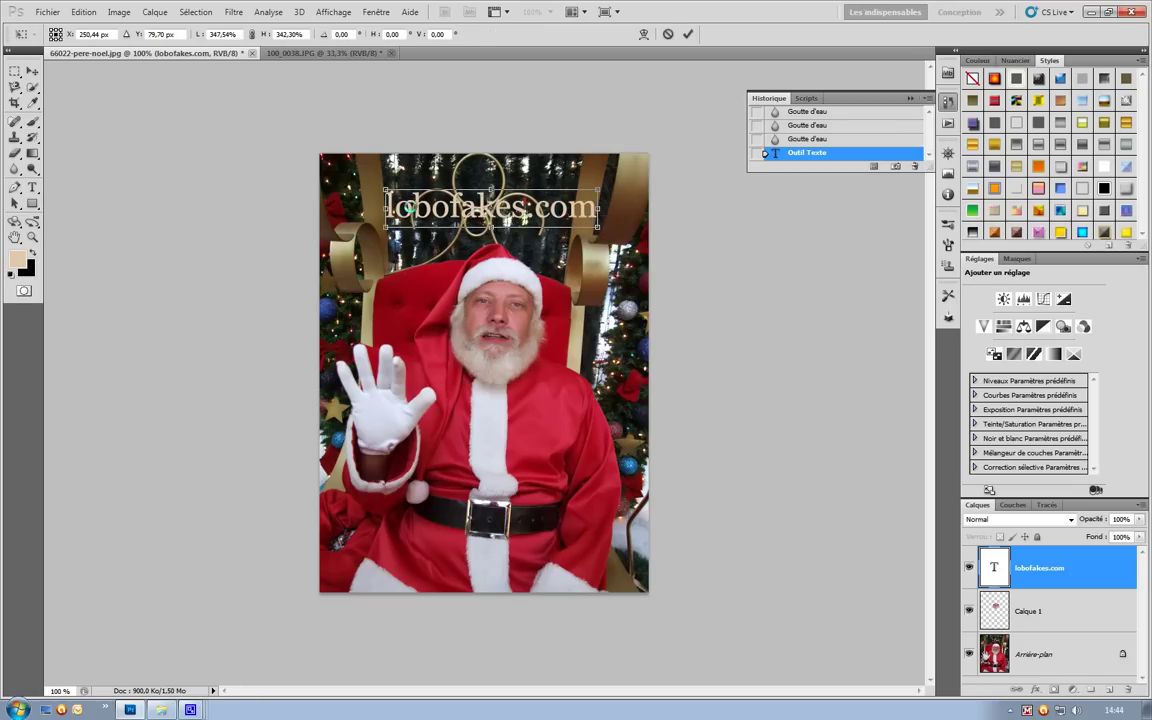
{"action": "left_click_drag", "start_coordinate": [385, 190], "coordinate": [367, 183]}
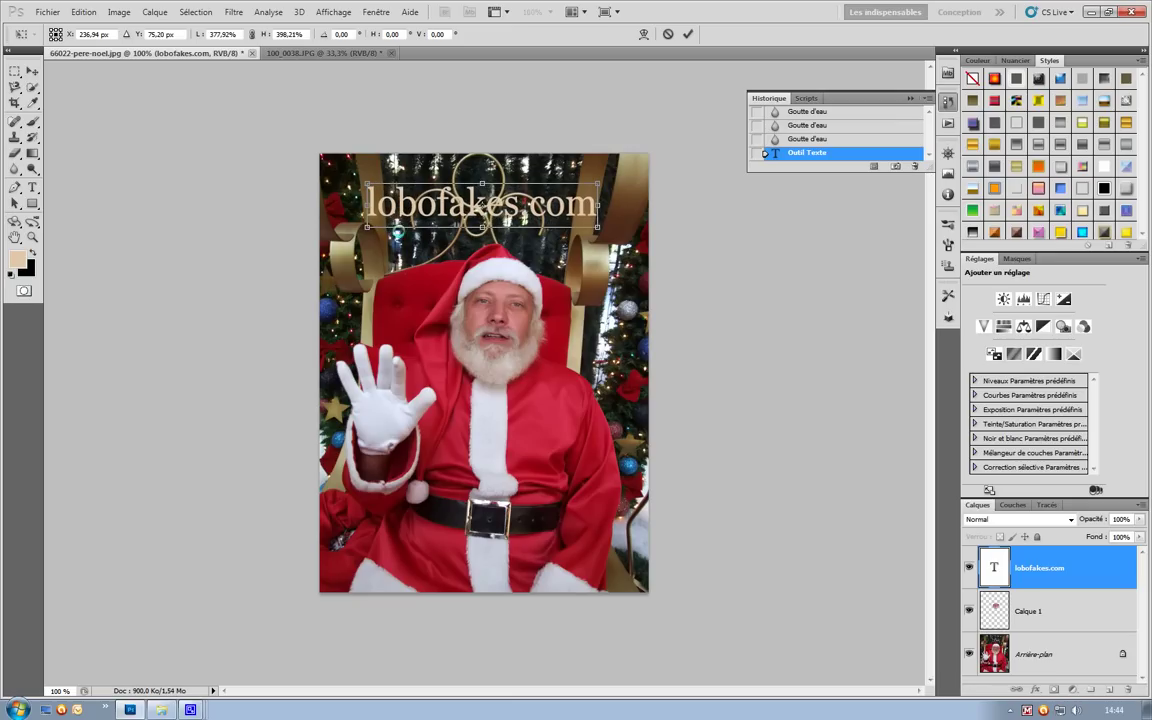
{"action": "left_click", "coordinate": [32, 236]}
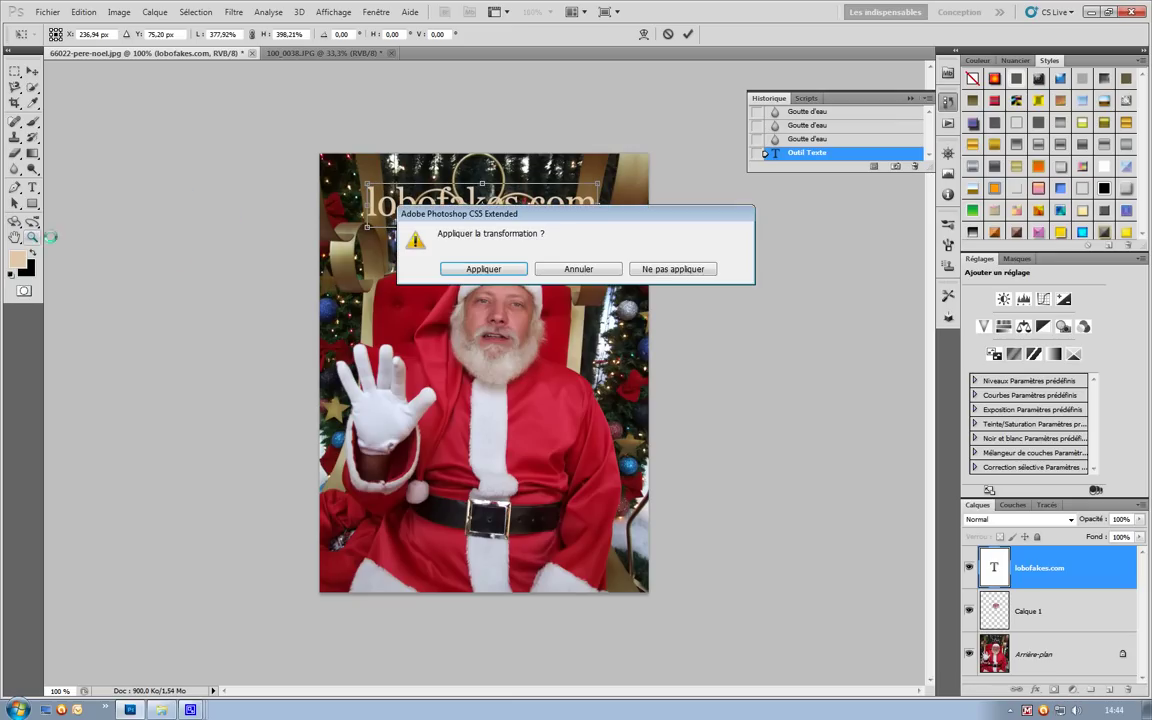
{"action": "left_click", "coordinate": [452, 265]}
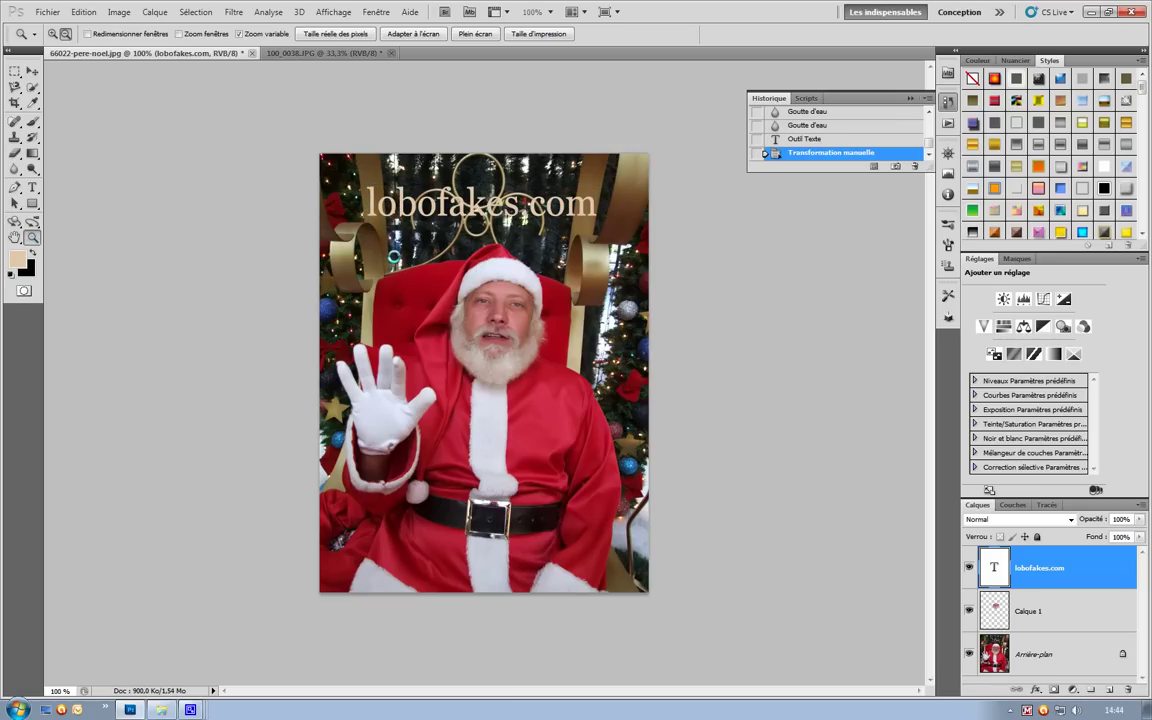